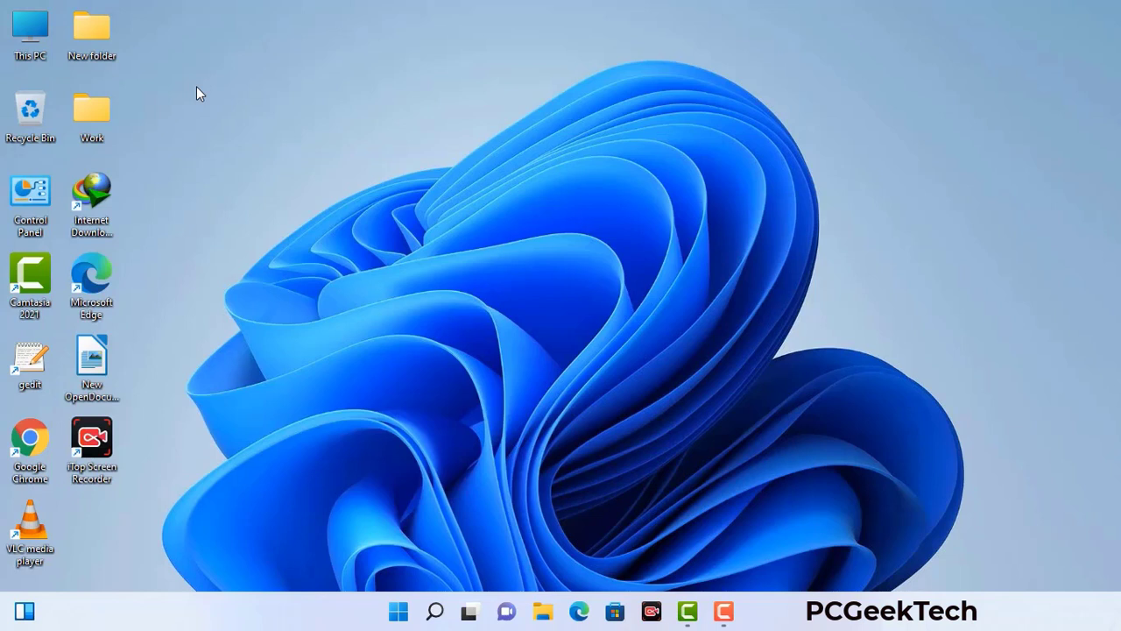
Run the msconfig command to launch System Configuration
key(super+r)
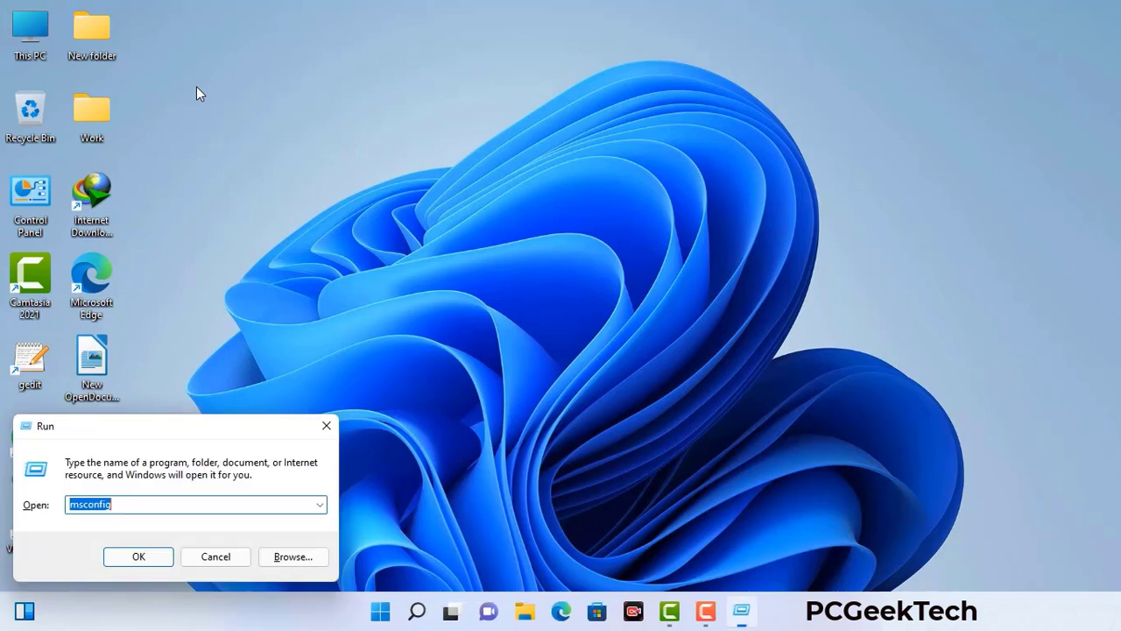
drag(190, 425, 492, 138)
click(445, 219)
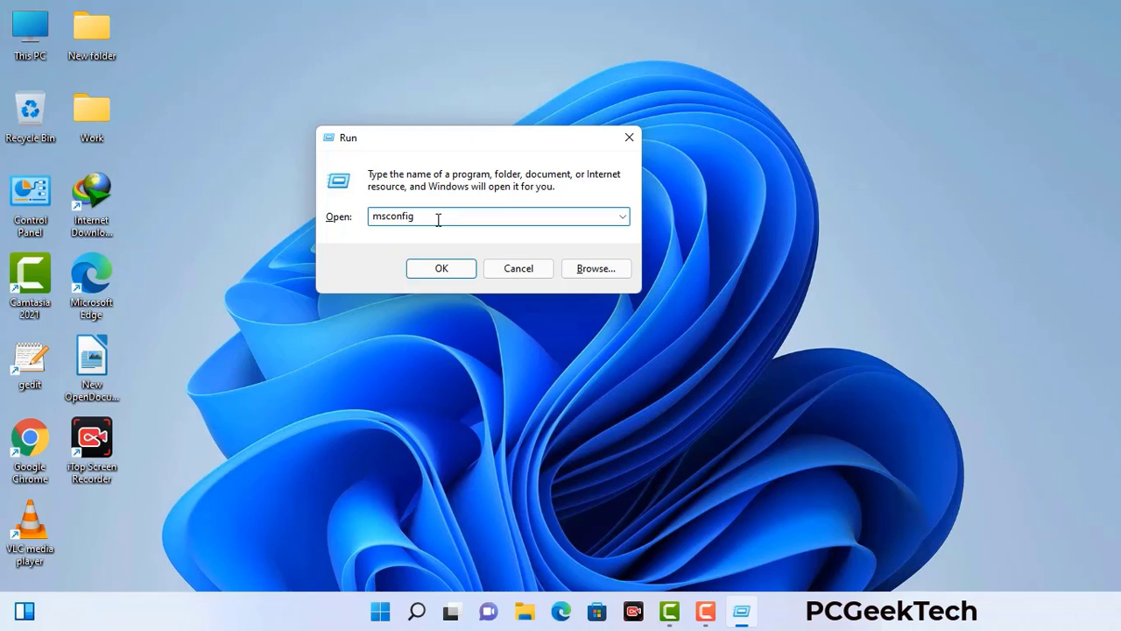
click(433, 273)
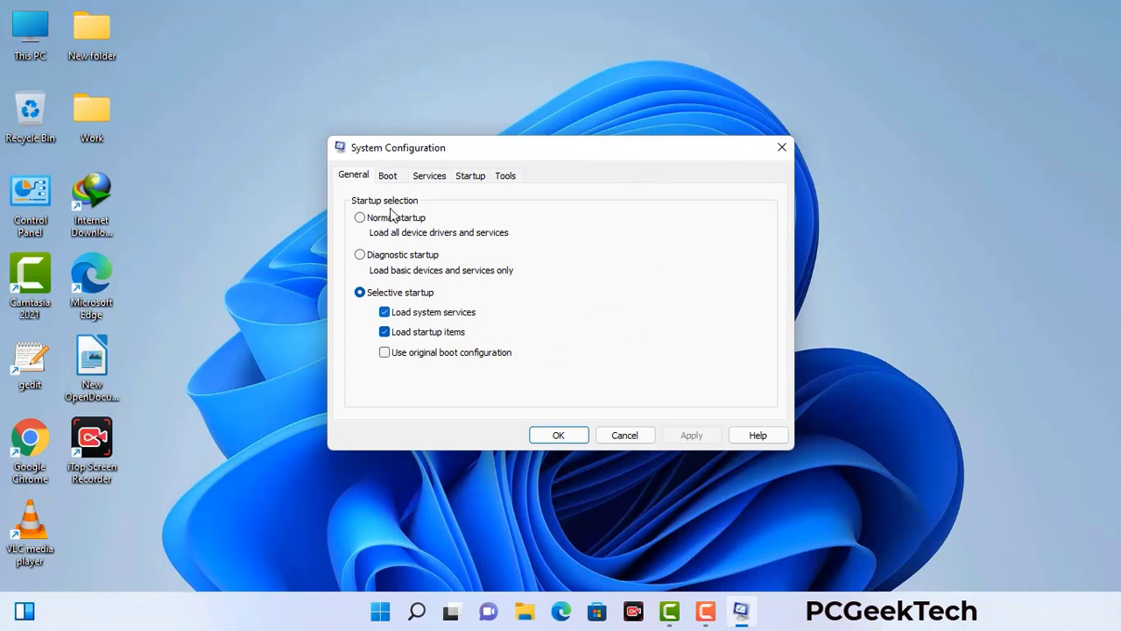
Enable Safe boot with the Network option in the boot settings and apply the change
click(391, 179)
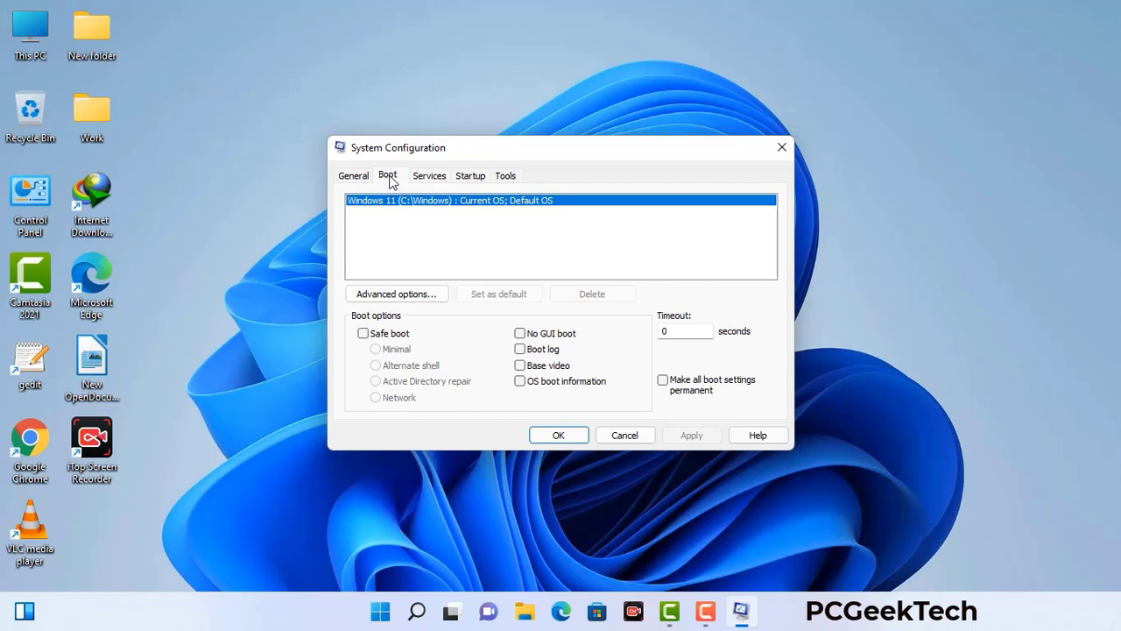
click(362, 334)
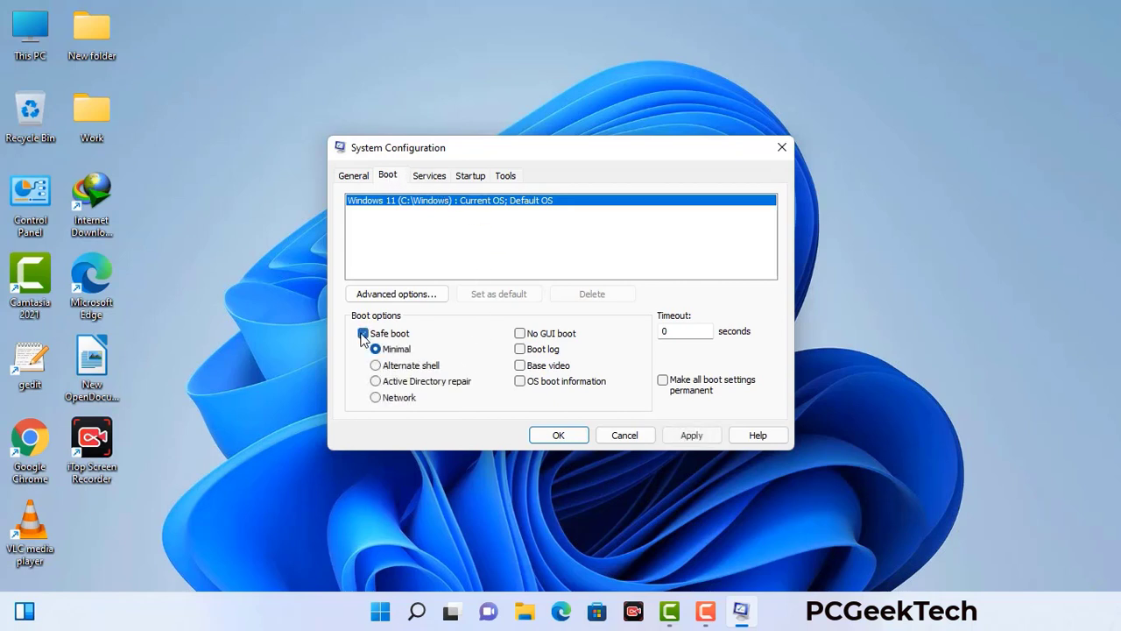
click(401, 398)
click(691, 435)
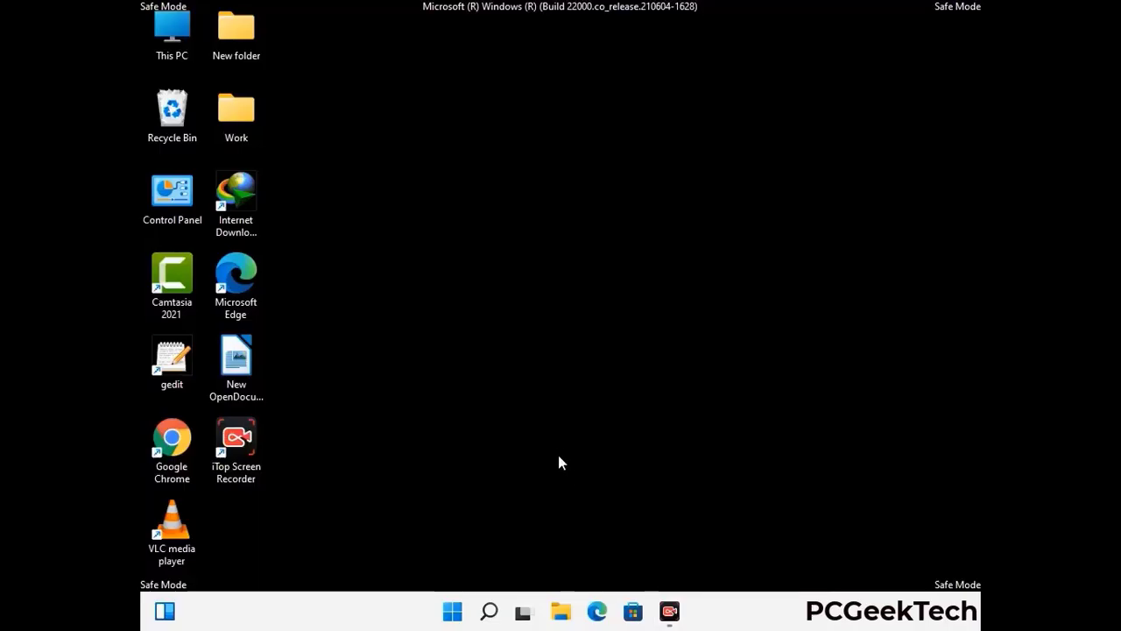
Set File Explorer Options in Control Panel to show hidden files, folders, and drives, and close Control Panel
double_click(173, 209)
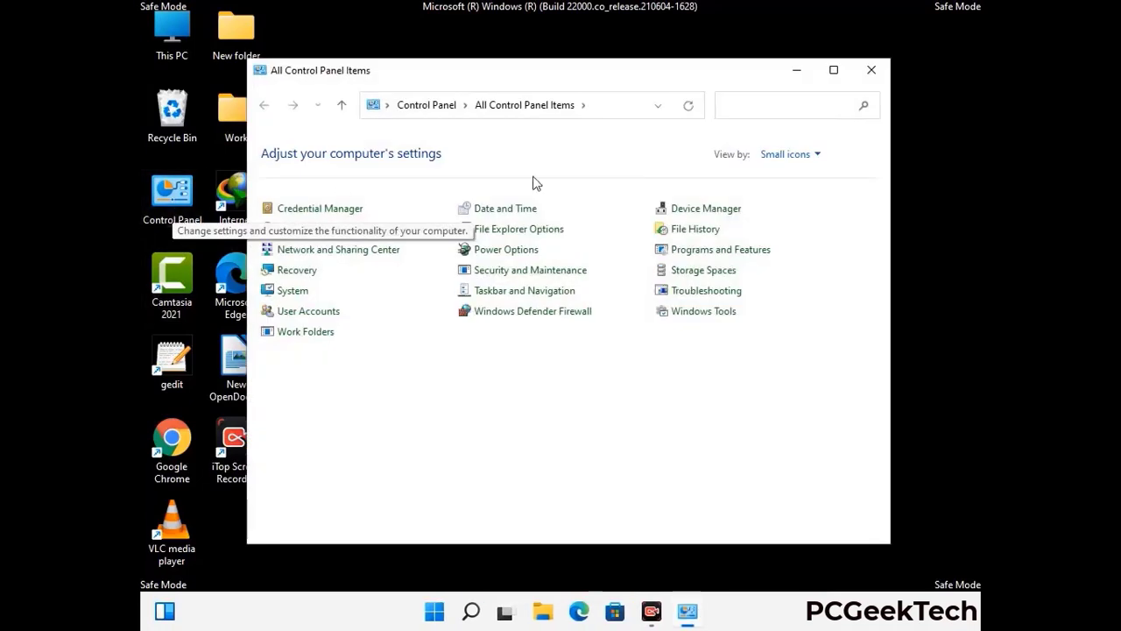
click(540, 233)
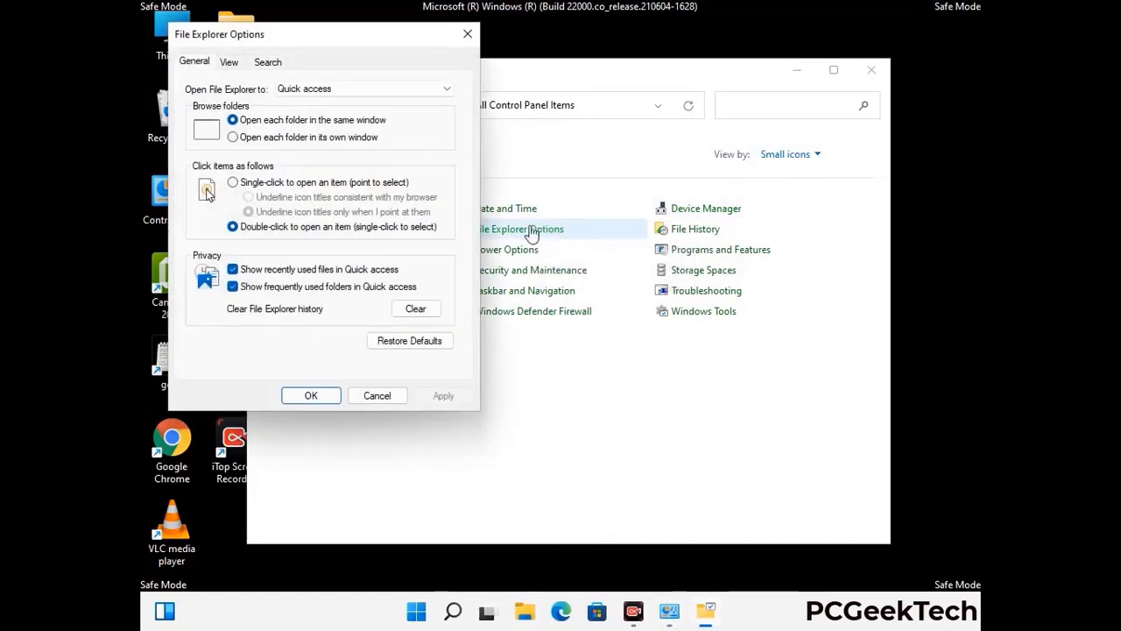
click(229, 62)
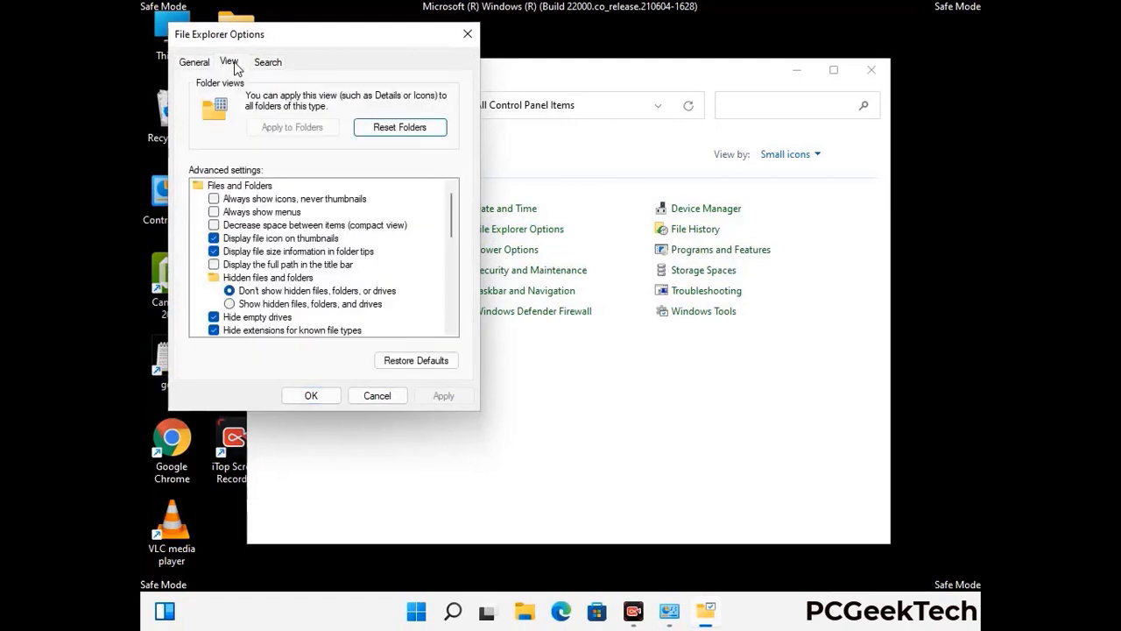
click(231, 304)
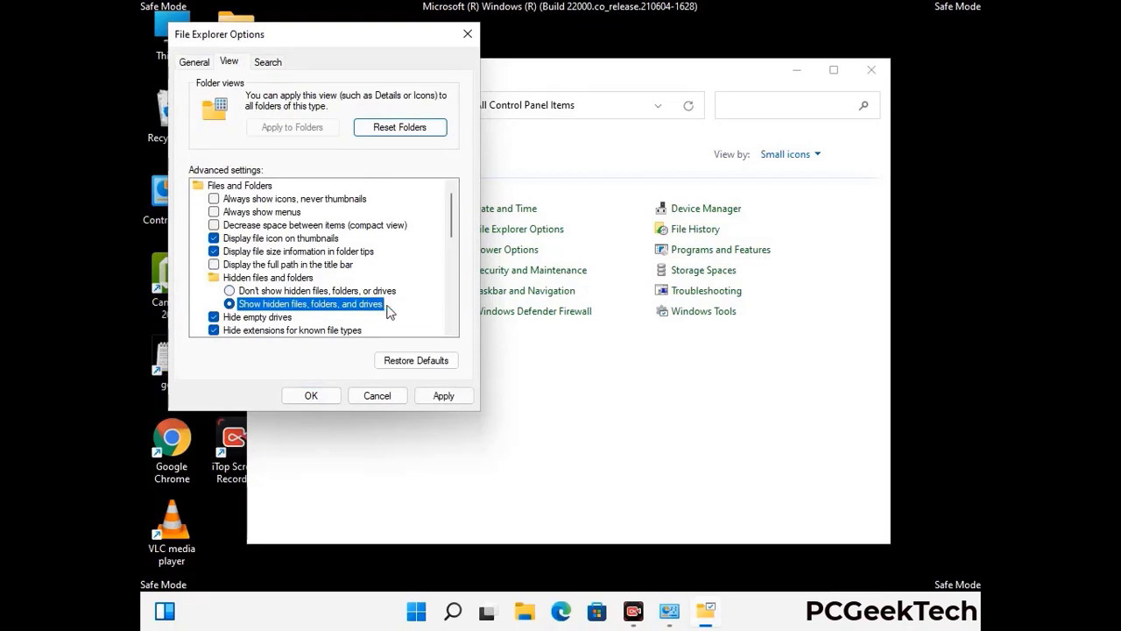
click(440, 395)
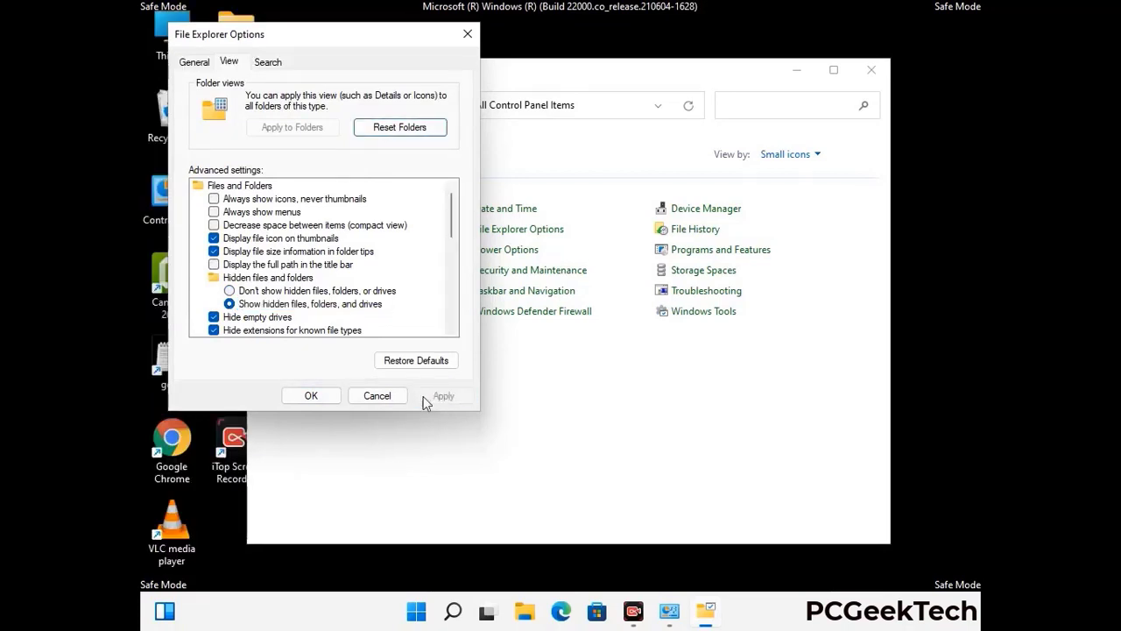
click(294, 398)
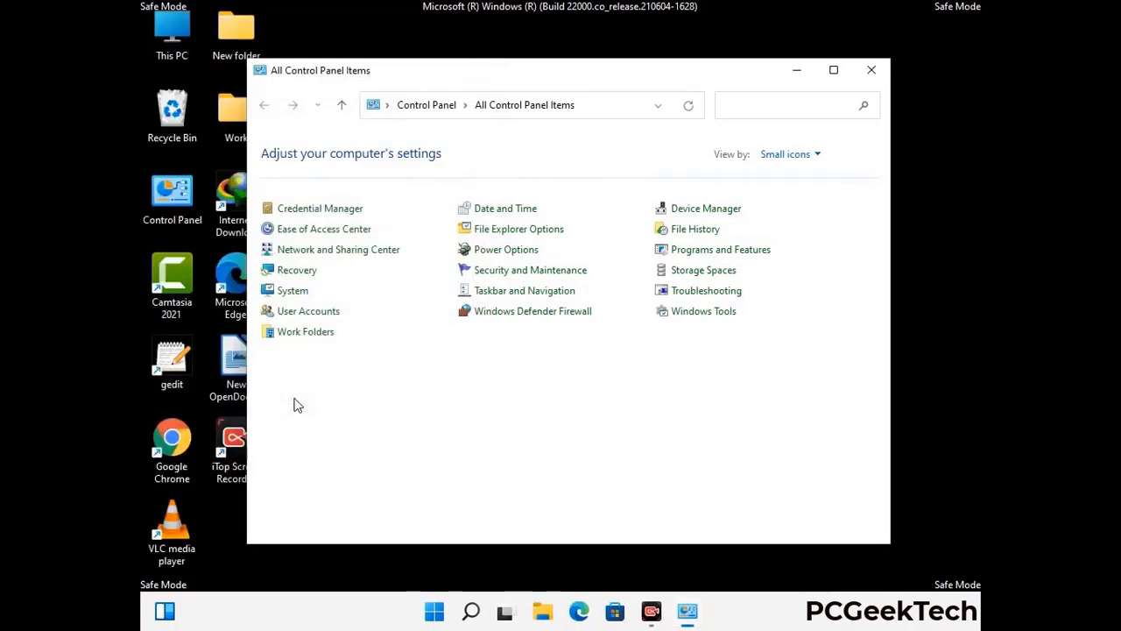
click(870, 71)
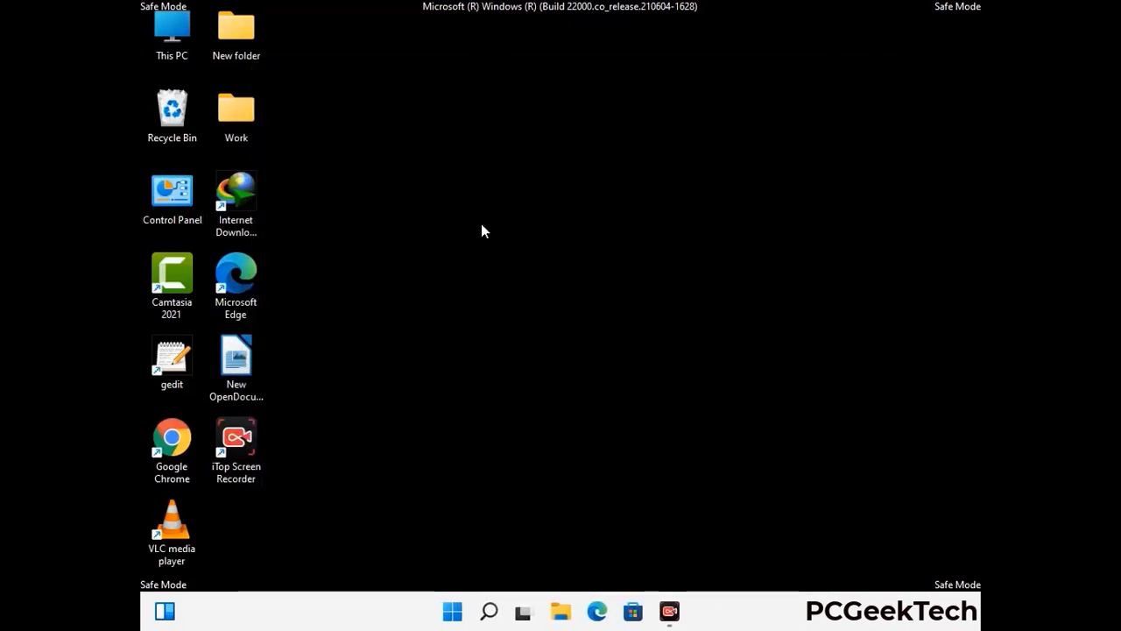
Browse from This PC to the C:\Windows\System32\drivers\etc folder
double_click(166, 56)
double_click(490, 384)
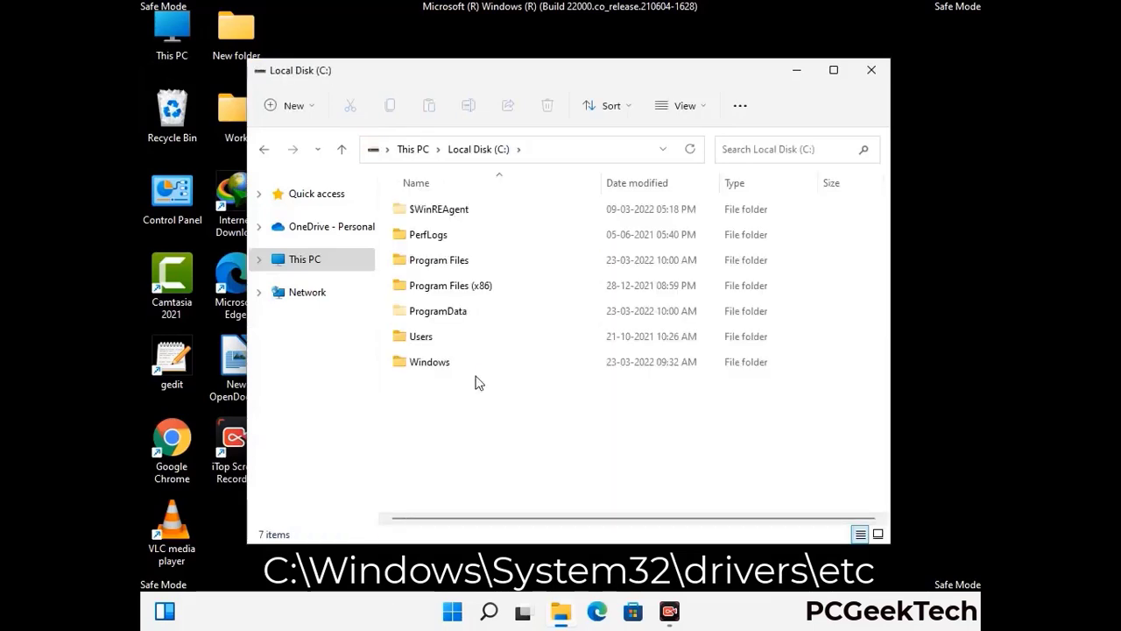
double_click(419, 368)
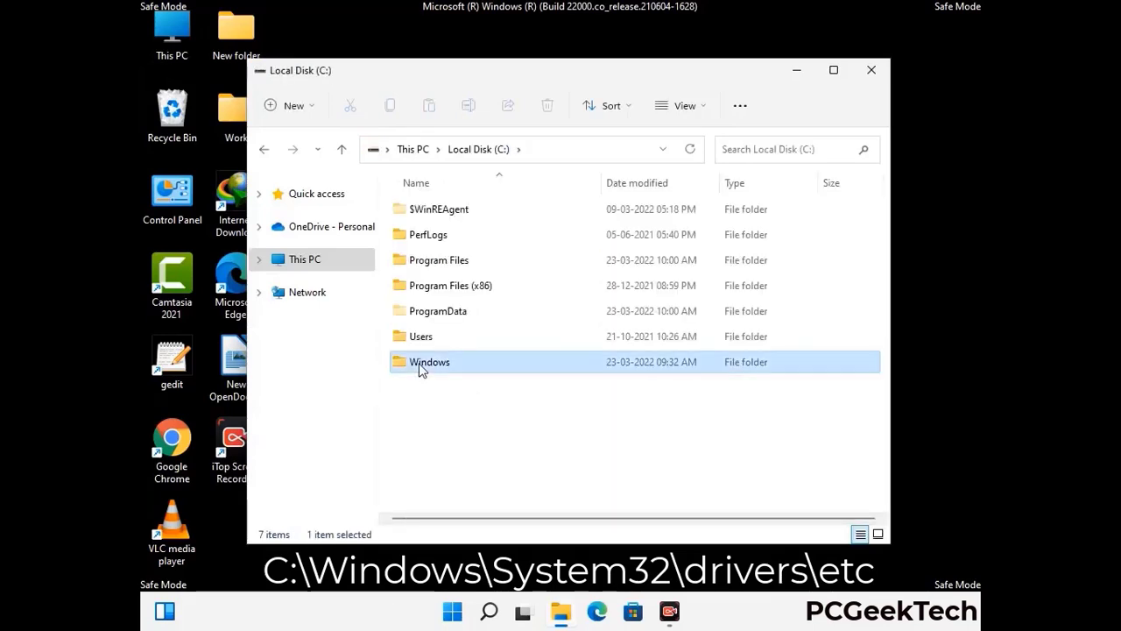
scroll(566, 371, down, 6)
scroll(553, 375, down, 12)
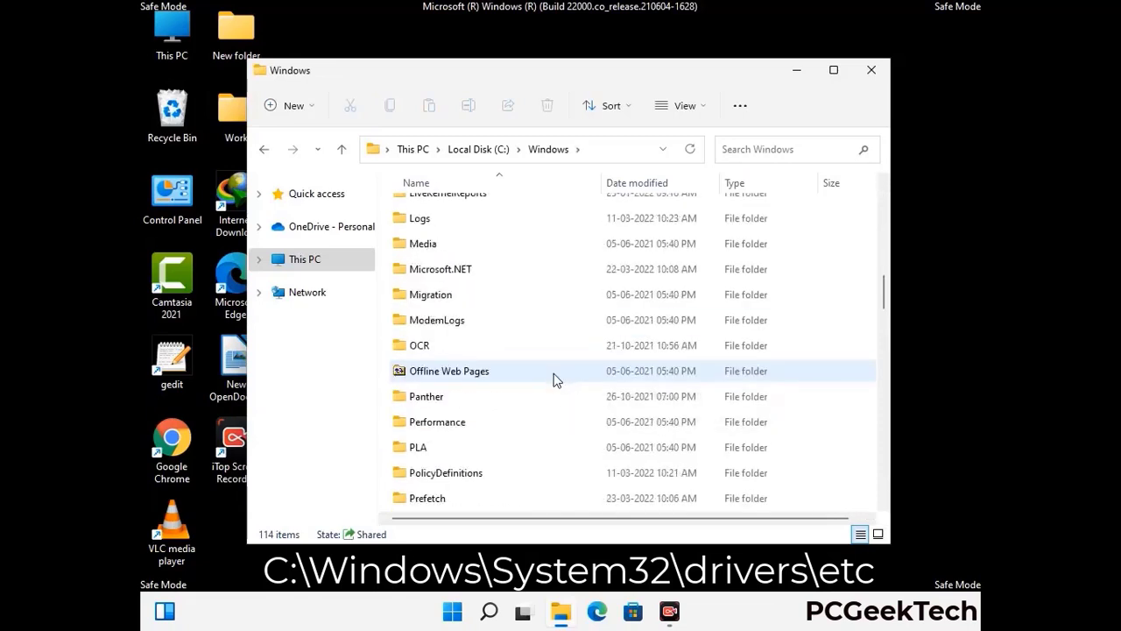
scroll(528, 374, down, 3)
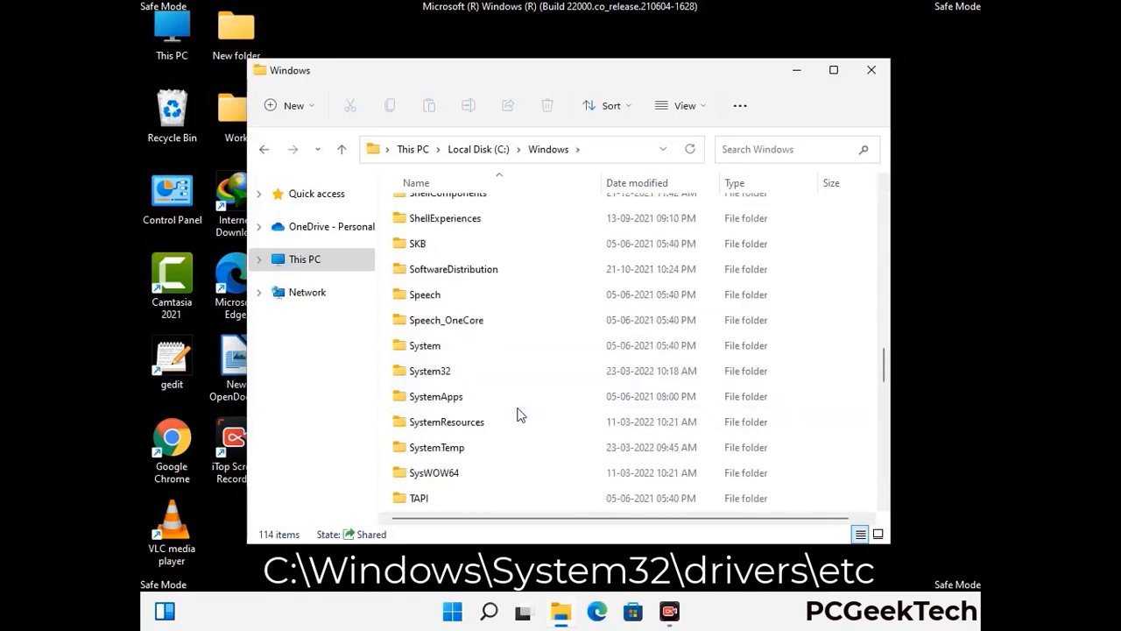
double_click(427, 372)
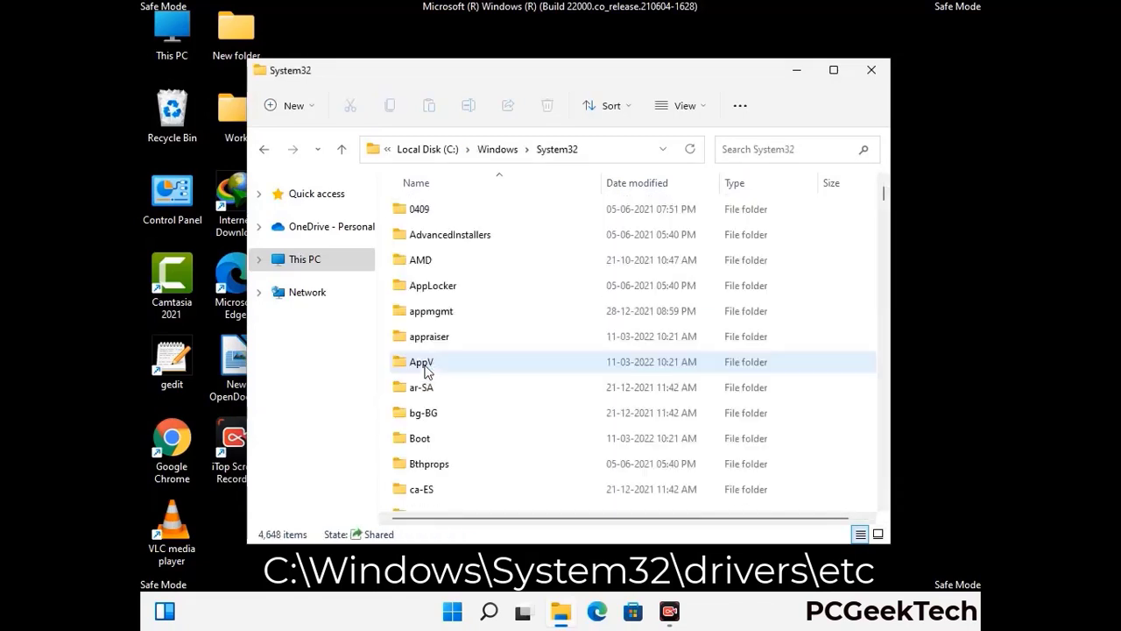
scroll(483, 376, down, 5)
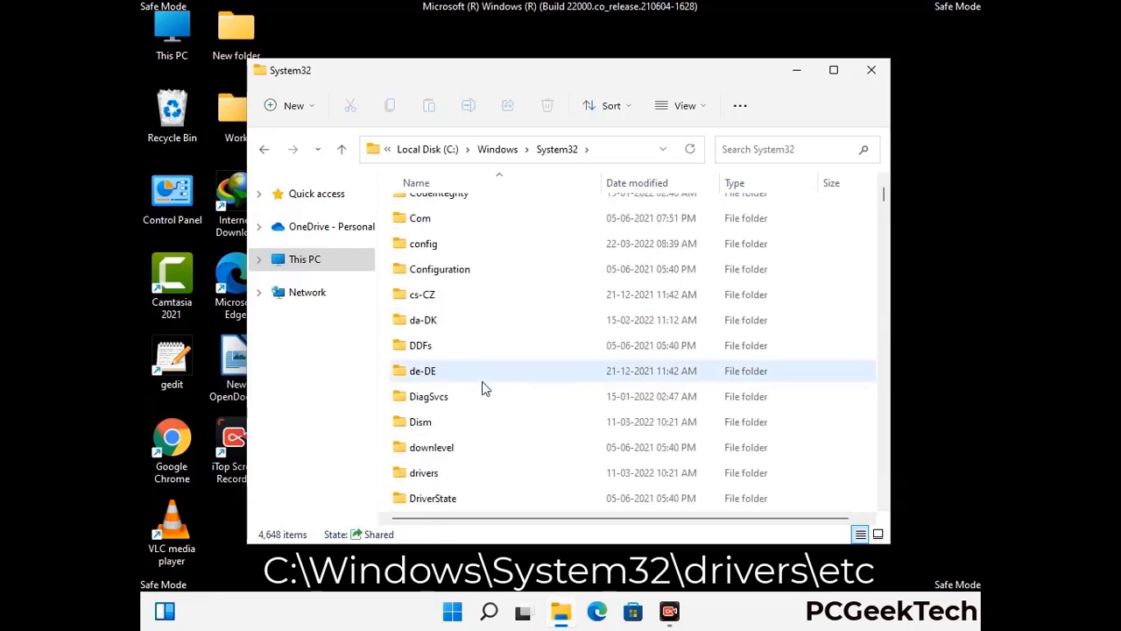
double_click(431, 476)
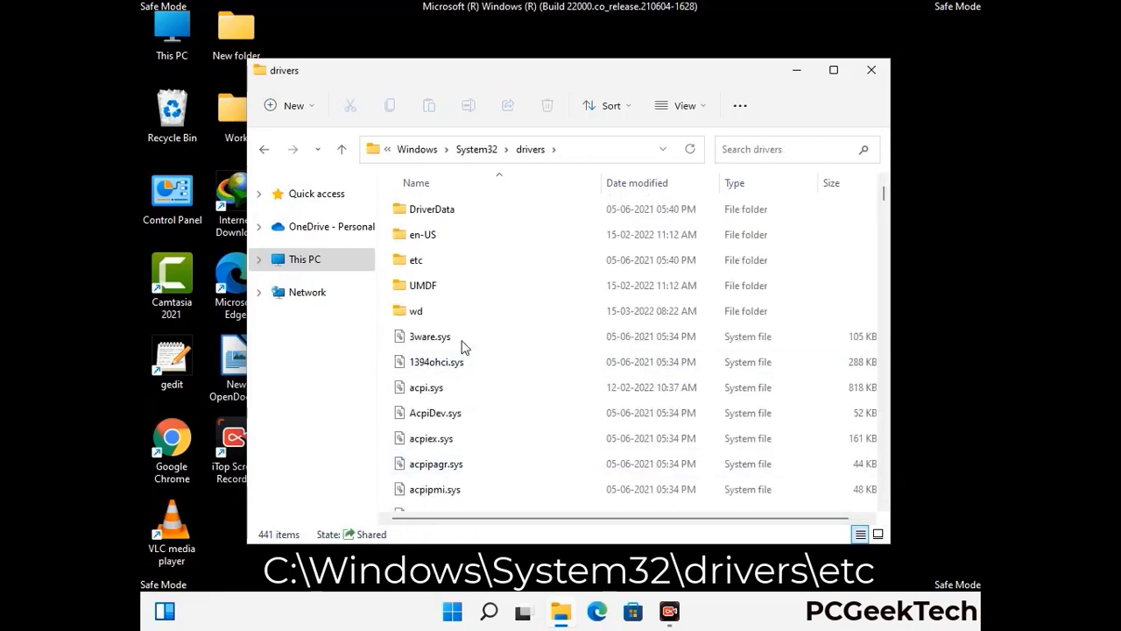
double_click(418, 260)
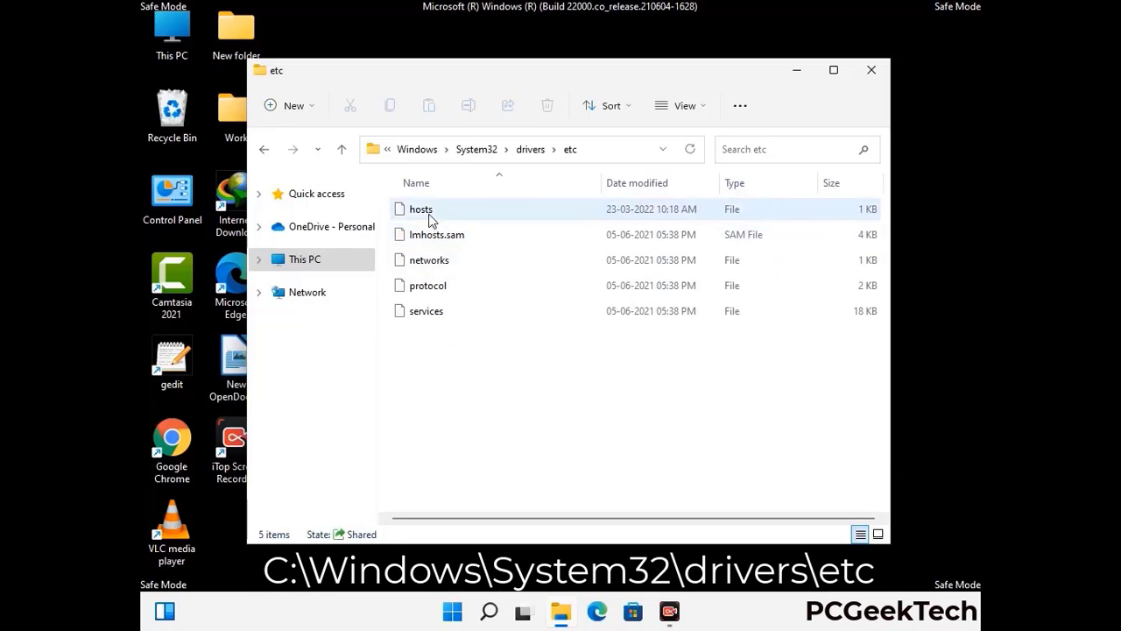
Open the hosts file from the etc folder with Notepad
click(429, 217)
double_click(429, 217)
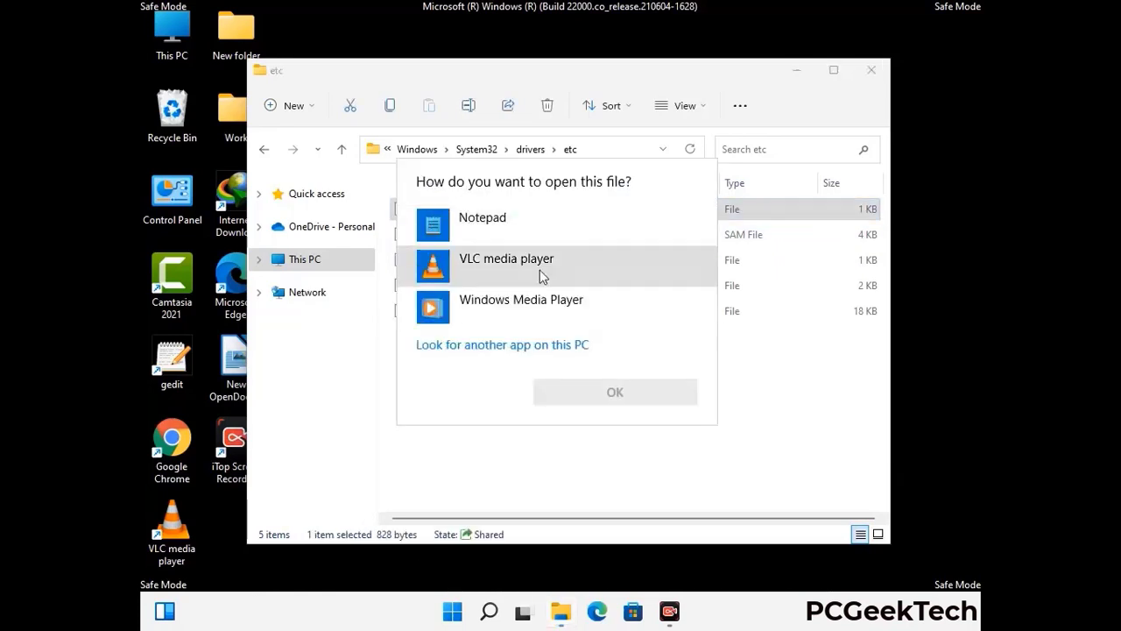
click(497, 225)
click(615, 393)
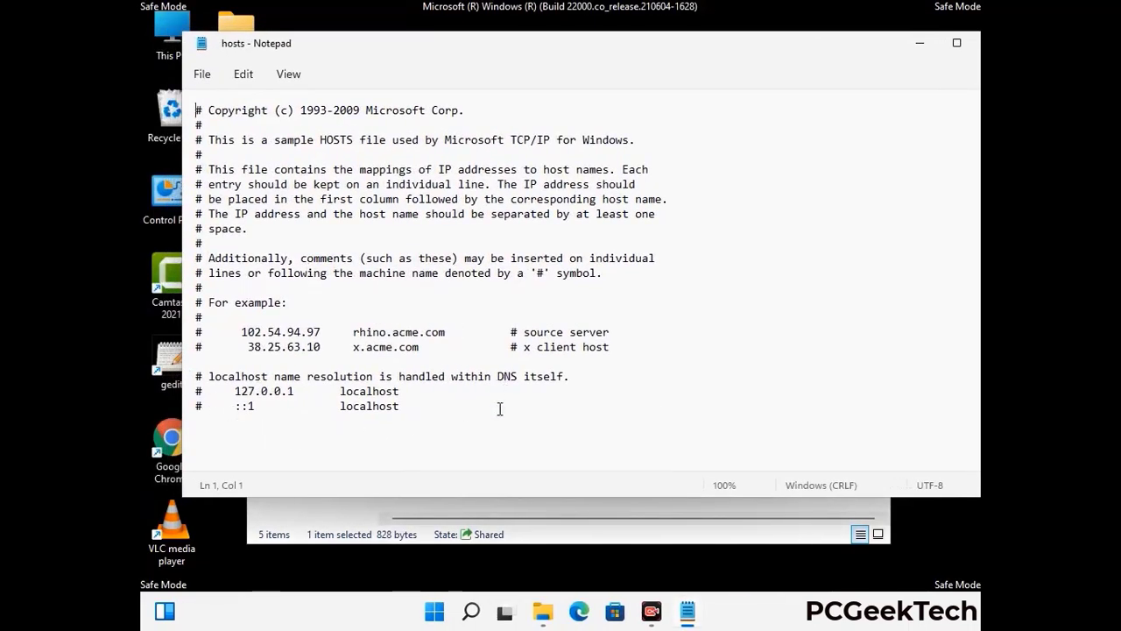
Add blank lines below the last localhost entry in the hosts file and save it
click(418, 408)
key(Return)
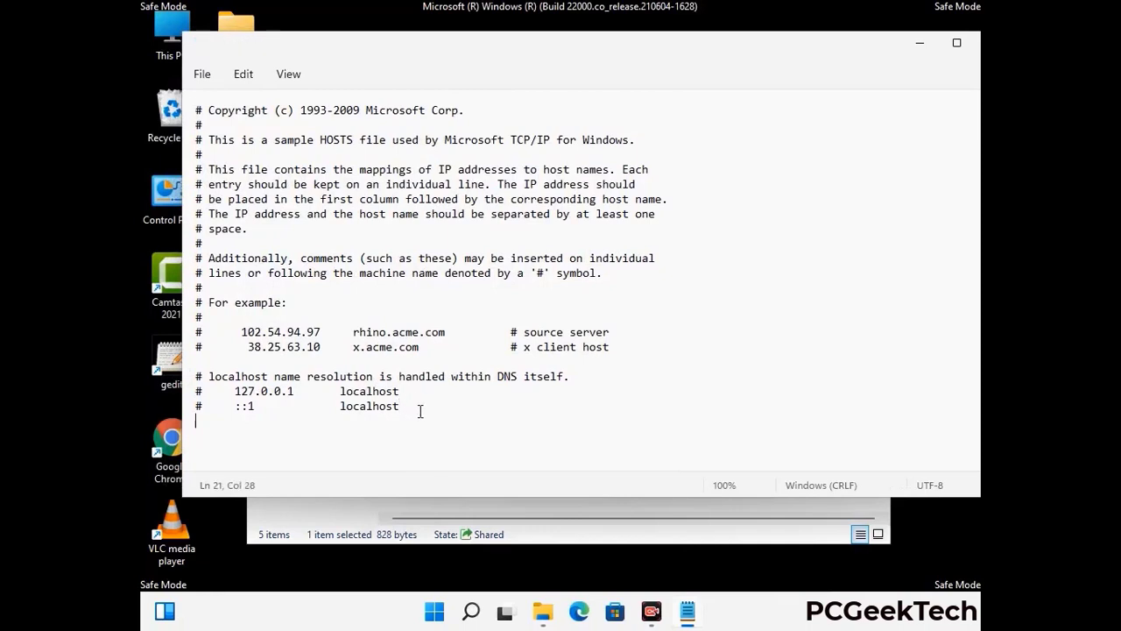
scroll(350, 350, down, 1)
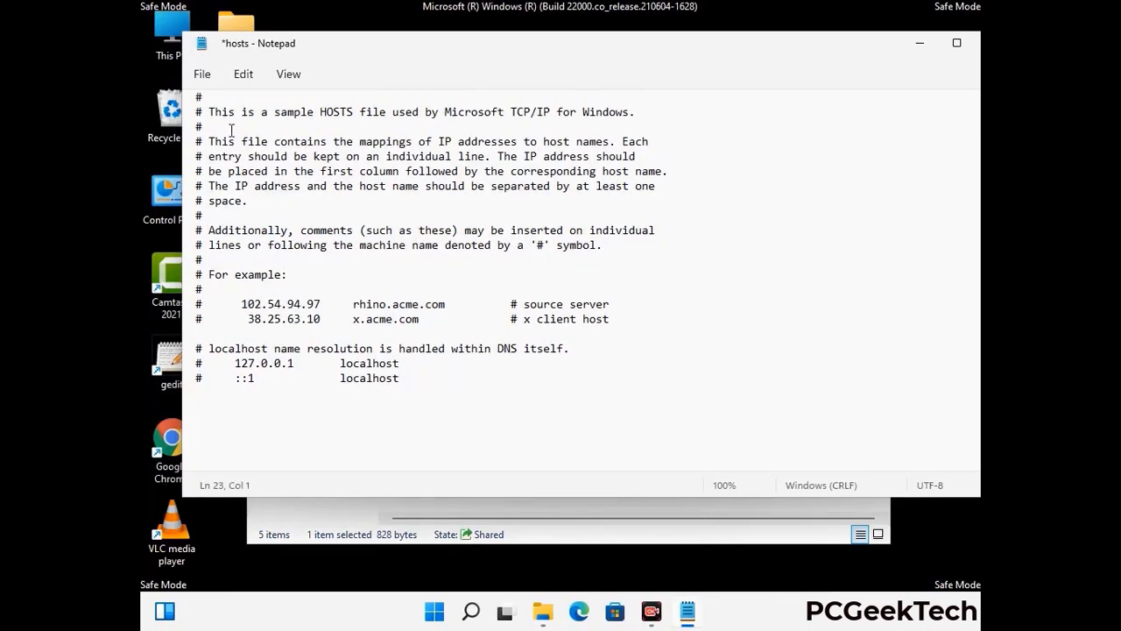
click(201, 74)
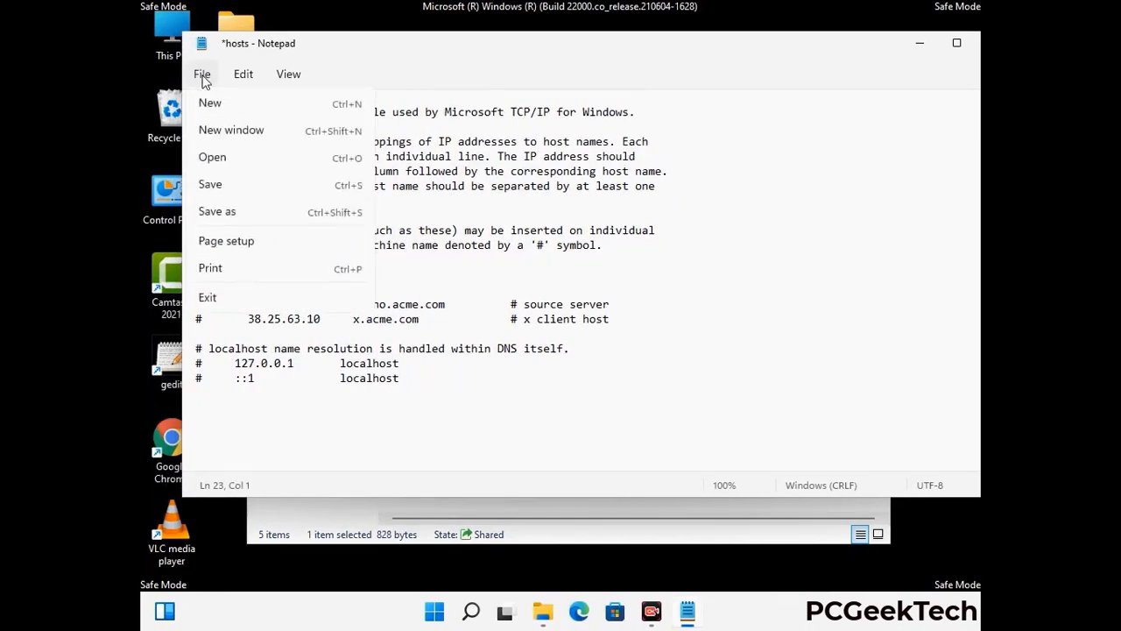
click(210, 184)
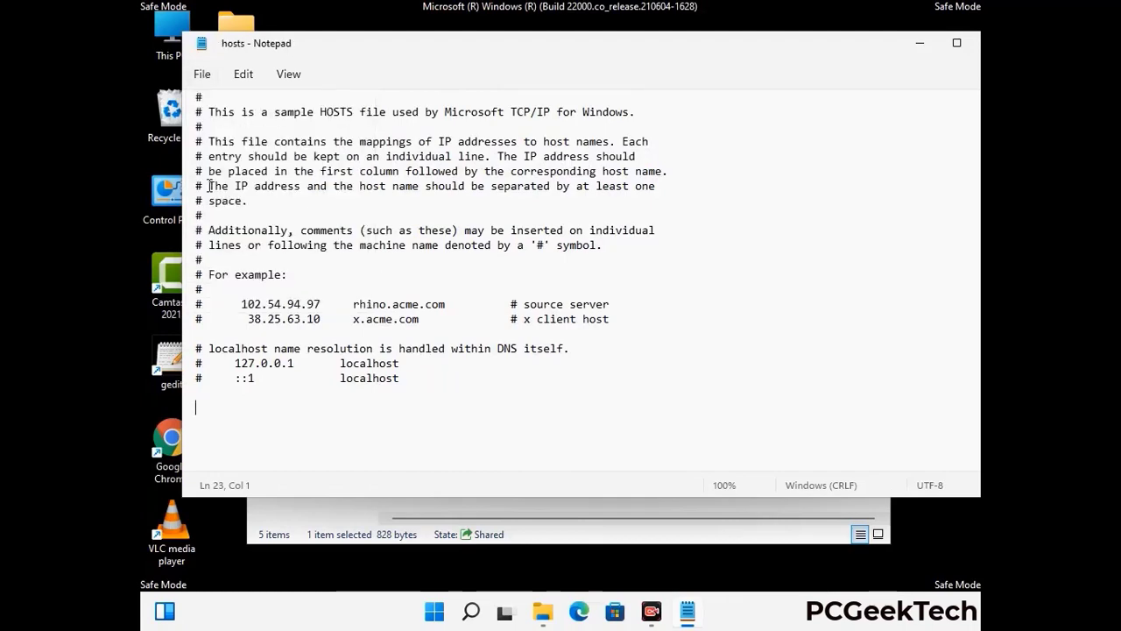
Close Notepad and the etc folder window
drag(834, 54, 705, 54)
click(865, 45)
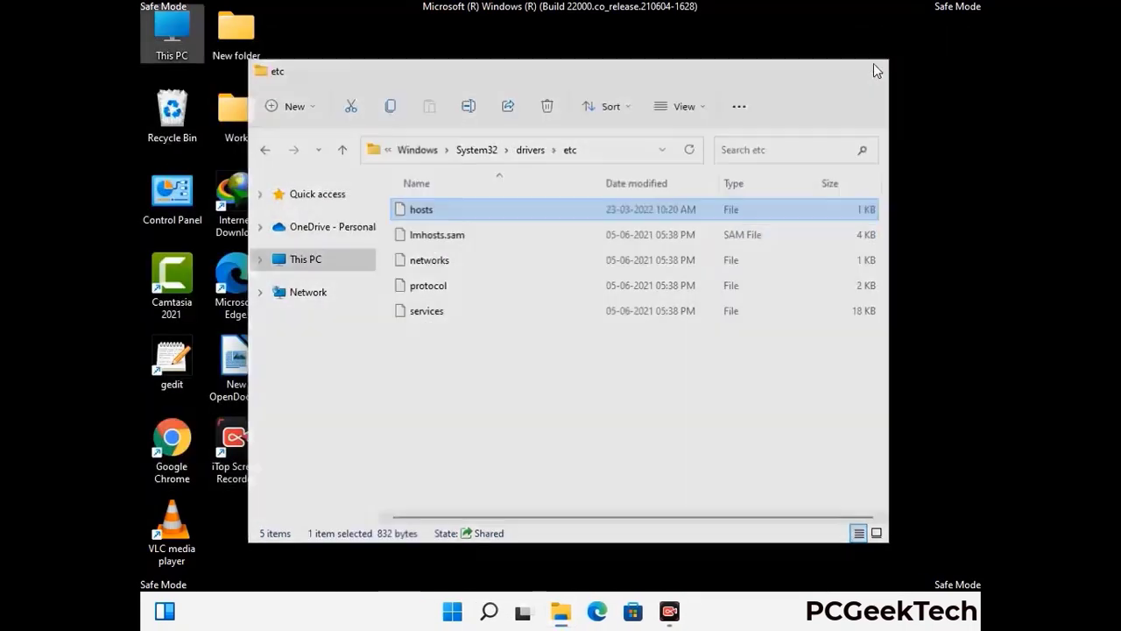
click(873, 66)
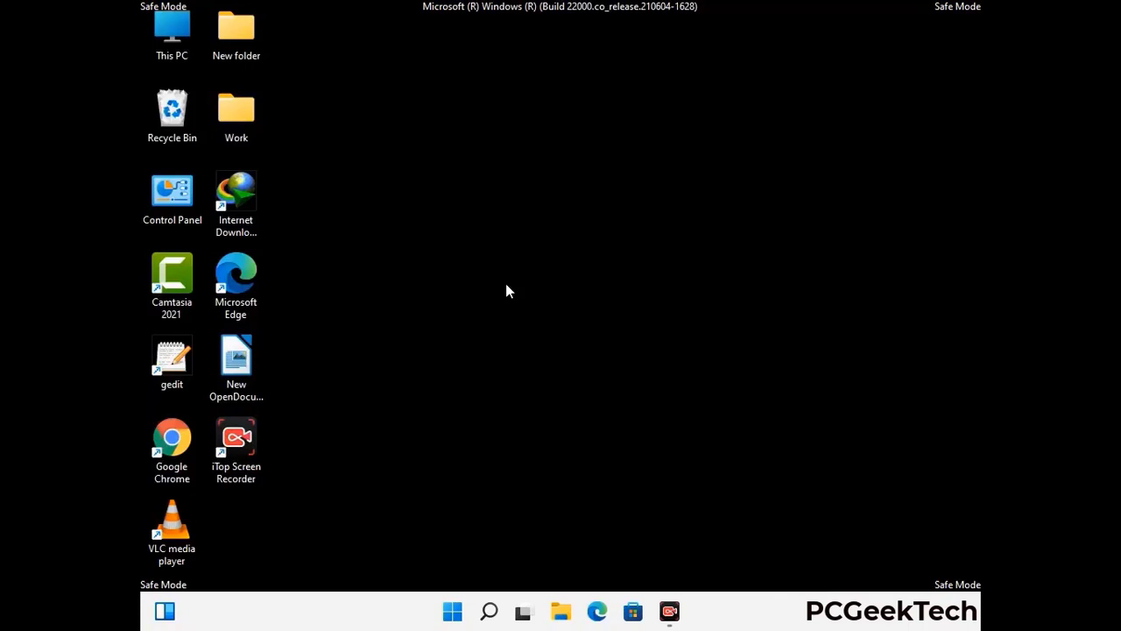
Run %appdata% to open the AppData Roaming folder and view its list of folders
key(super+r)
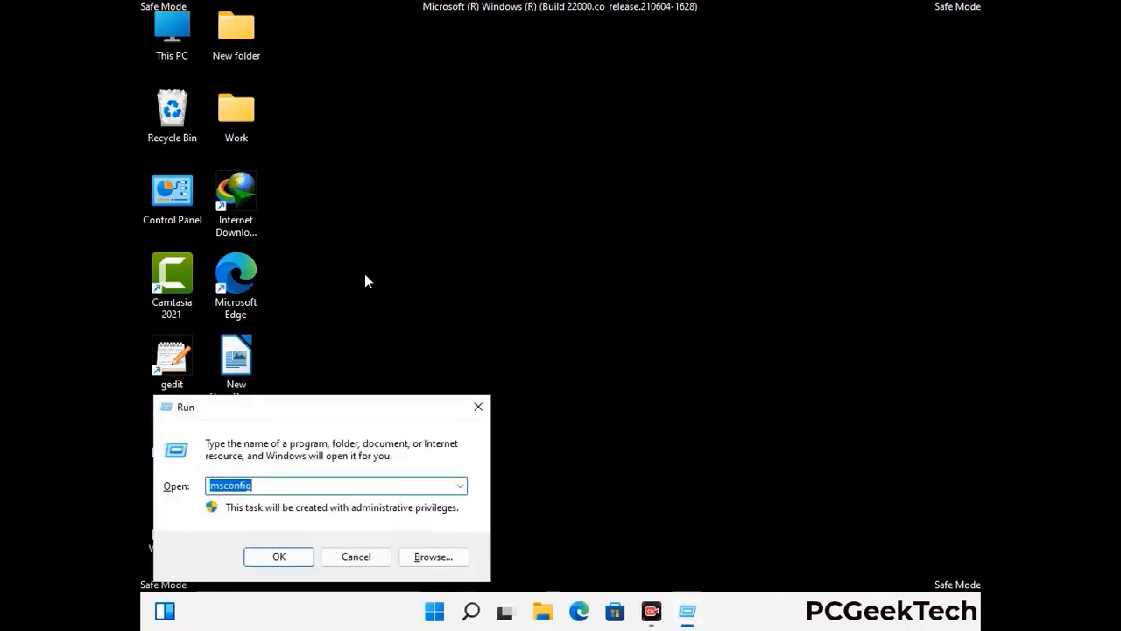
drag(322, 405, 523, 175)
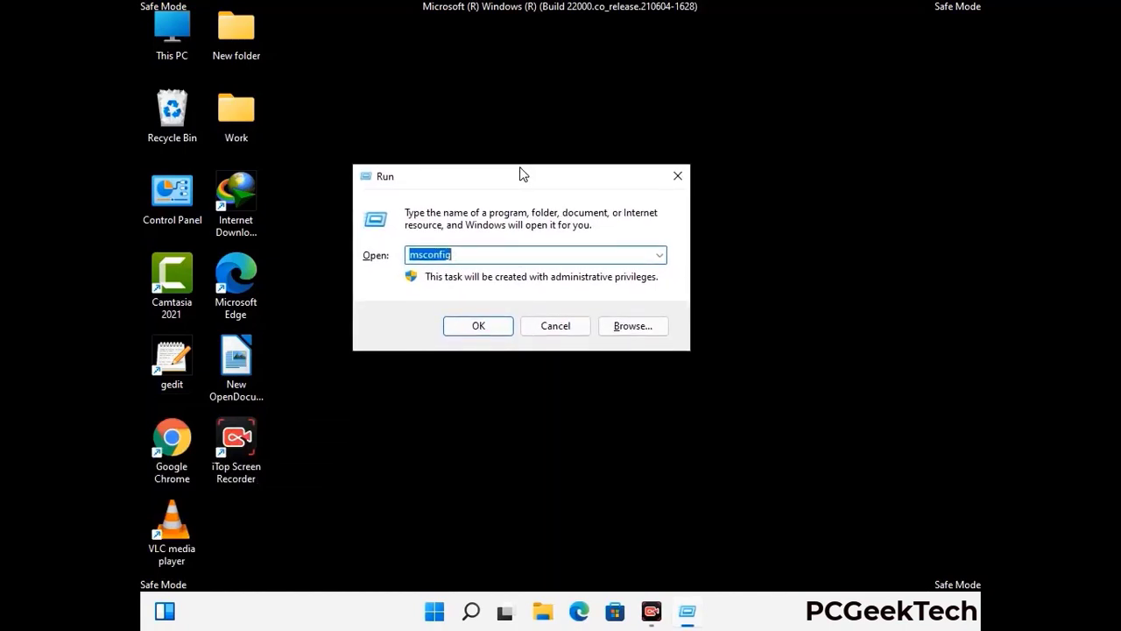
text(%)
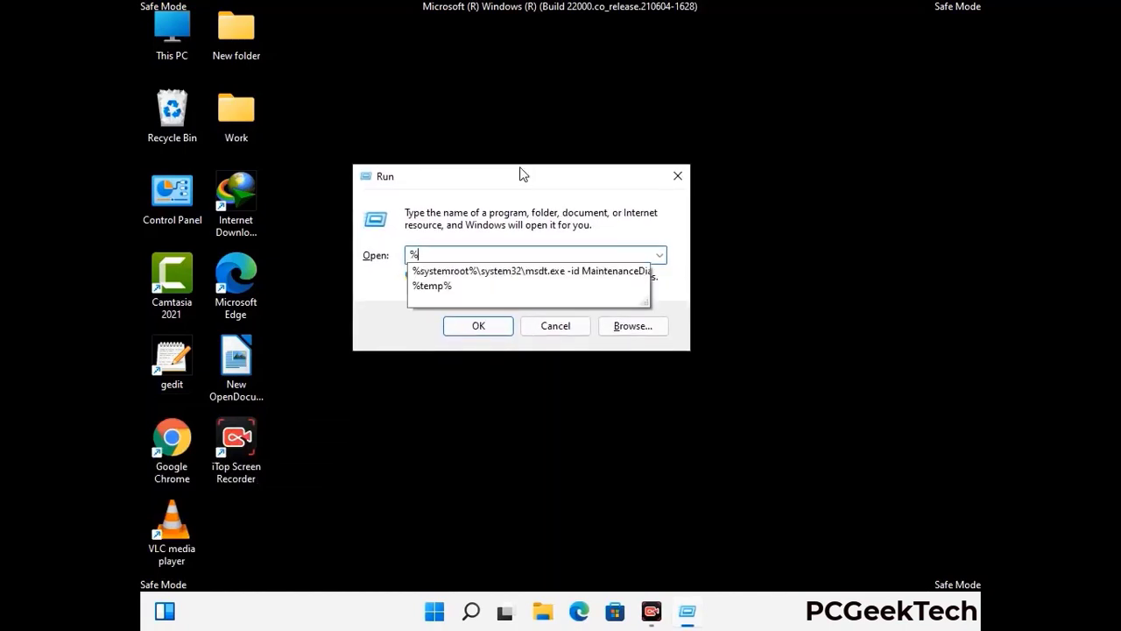
text(appd)
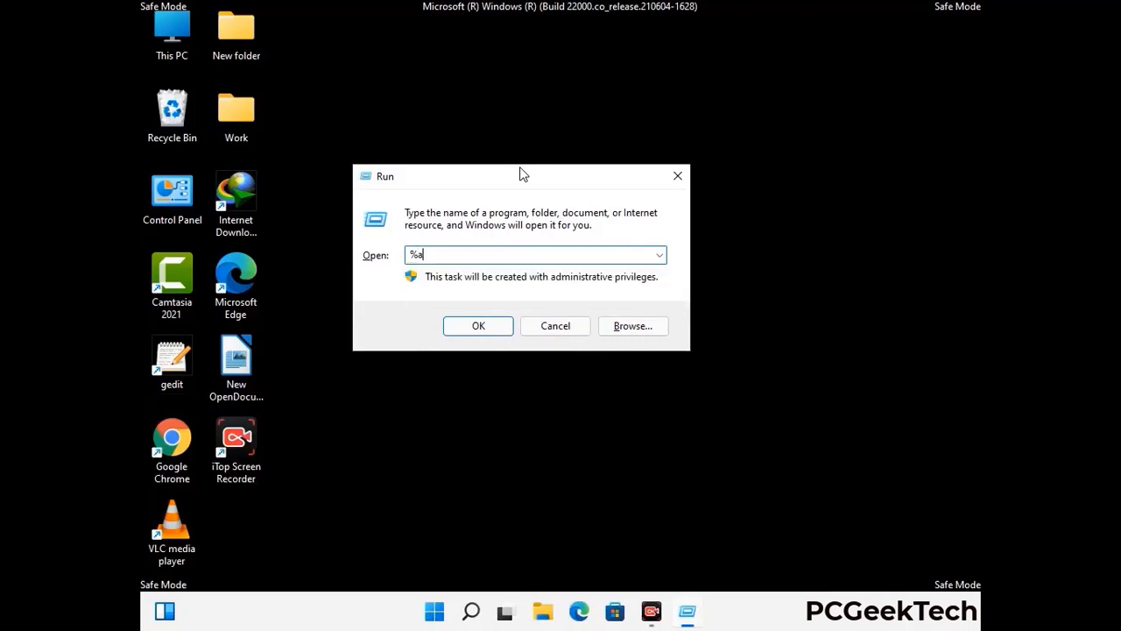
text(ata%)
key(Return)
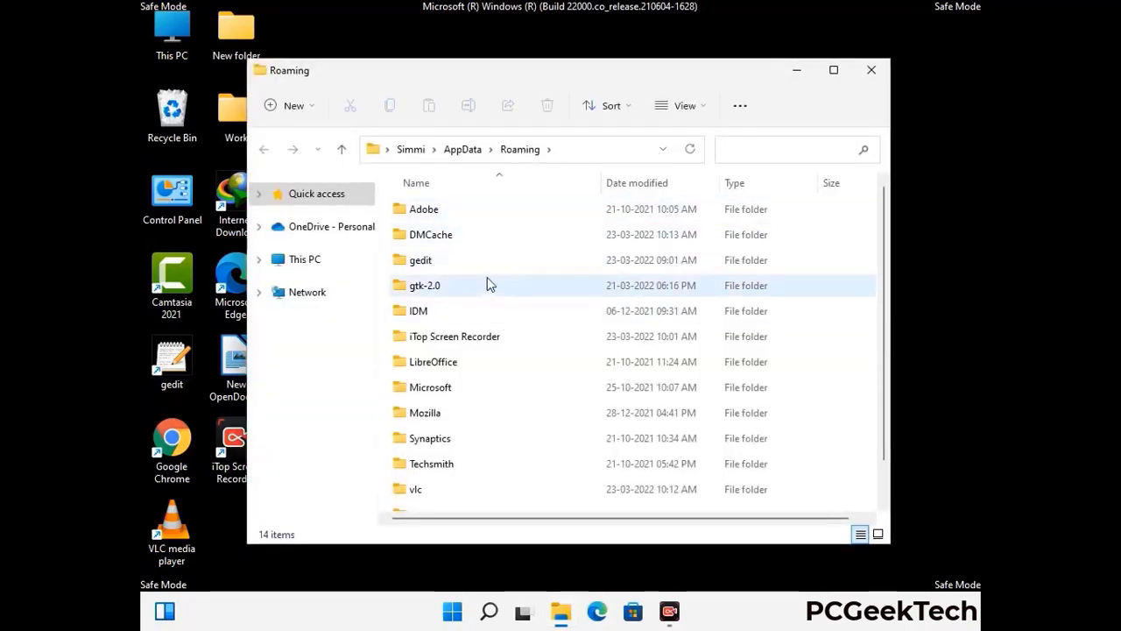
scroll(526, 309, down, 1)
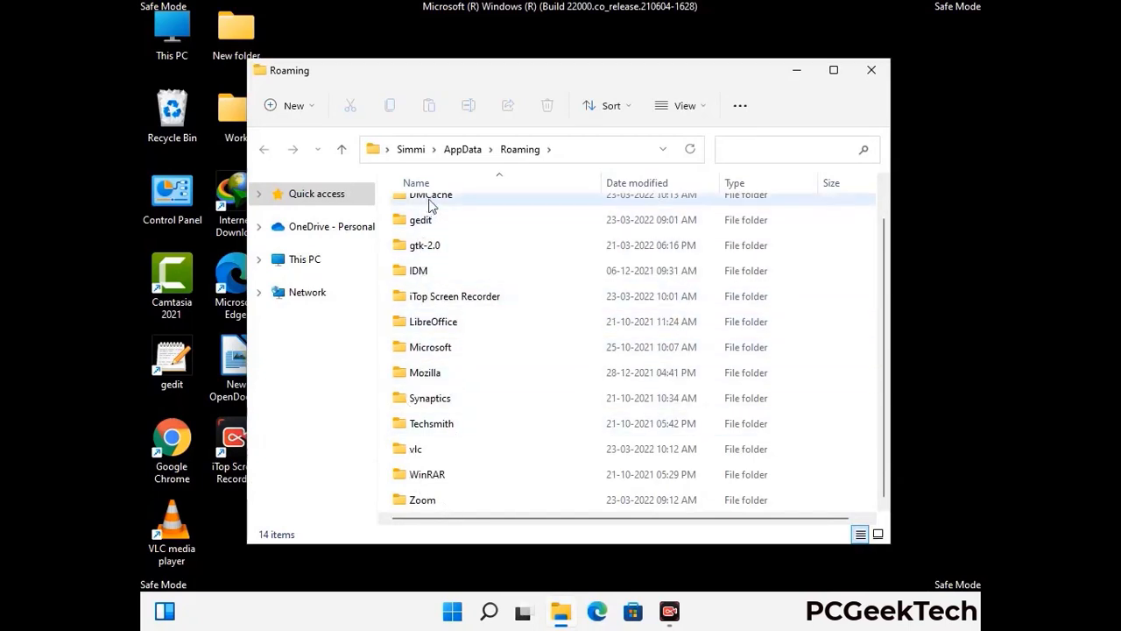
Delete the Zoom folder from the AppData Roaming folder and close the folder window
scroll(464, 307, up, 1)
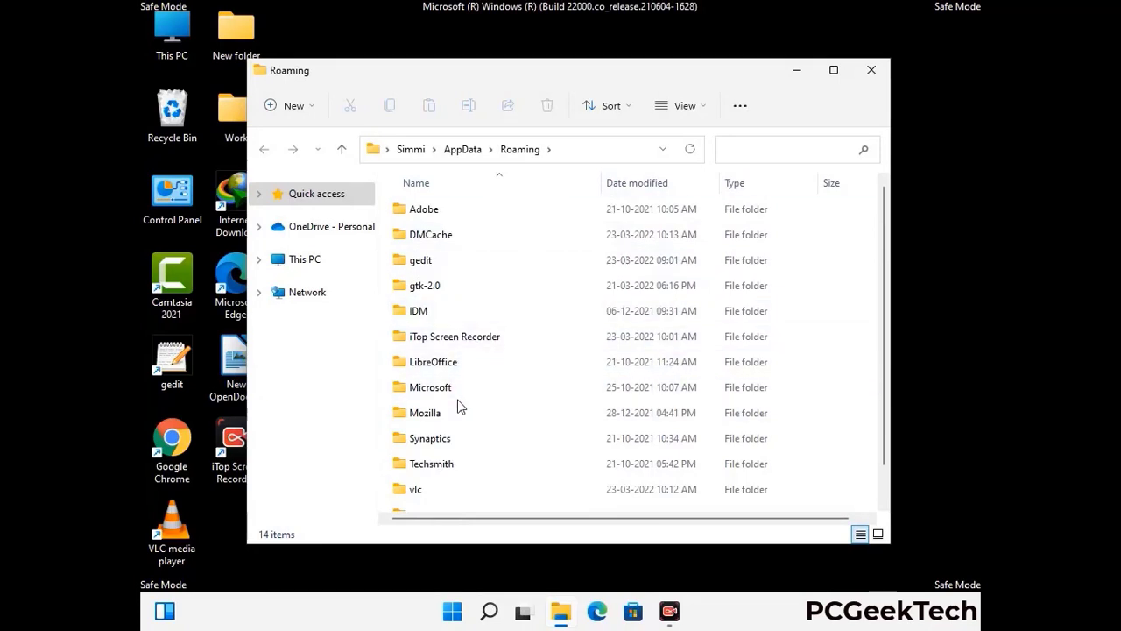
scroll(457, 401, down, 1)
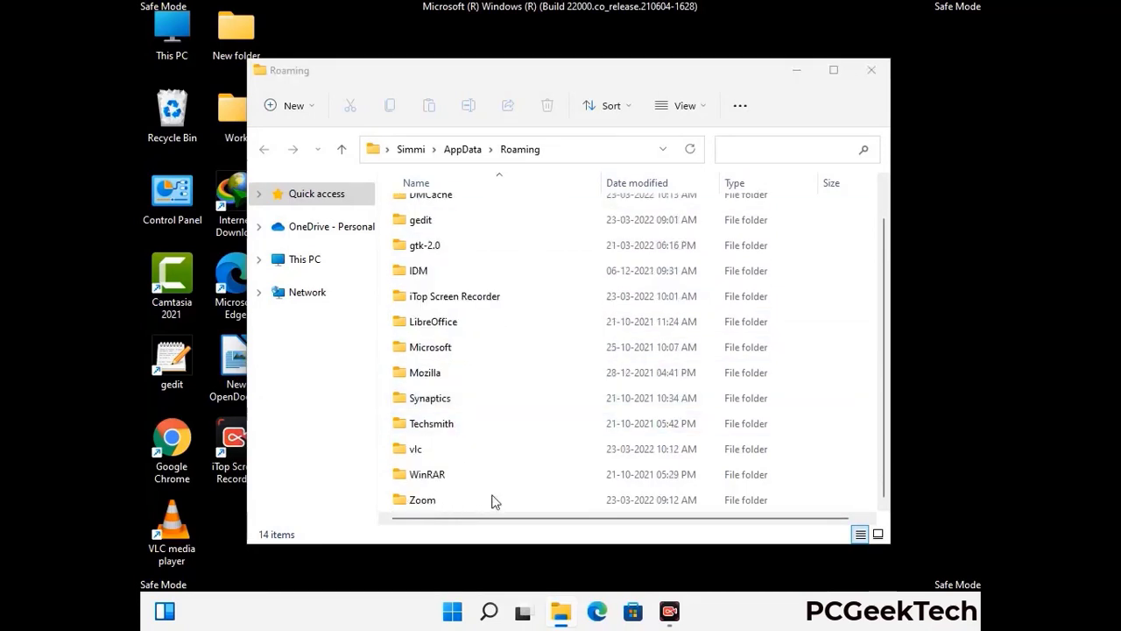
click(627, 496)
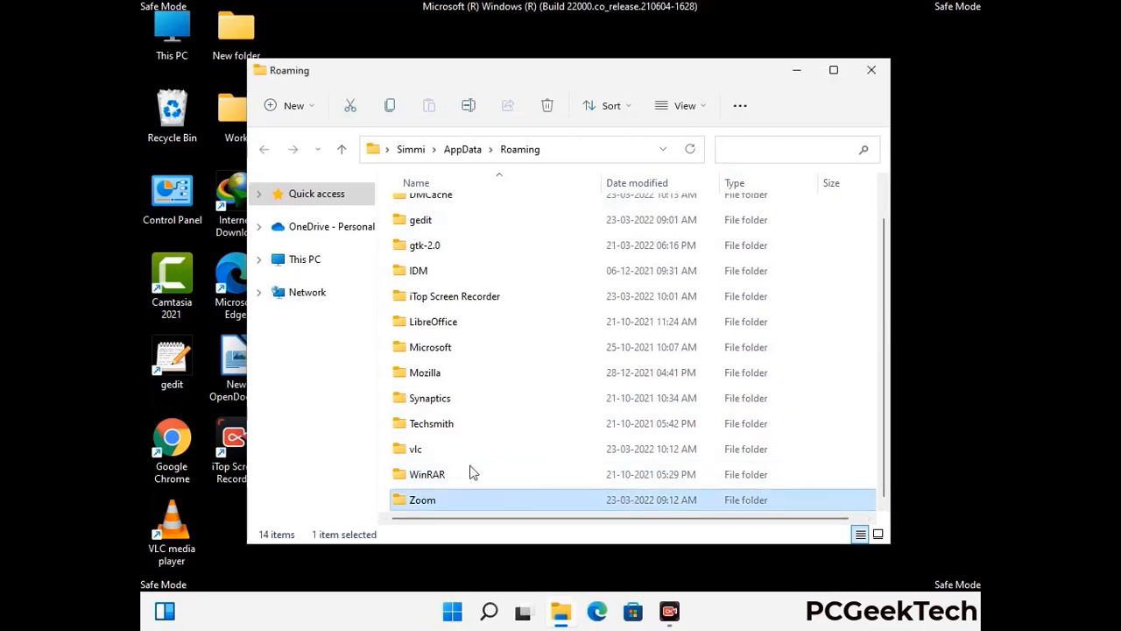
click(548, 106)
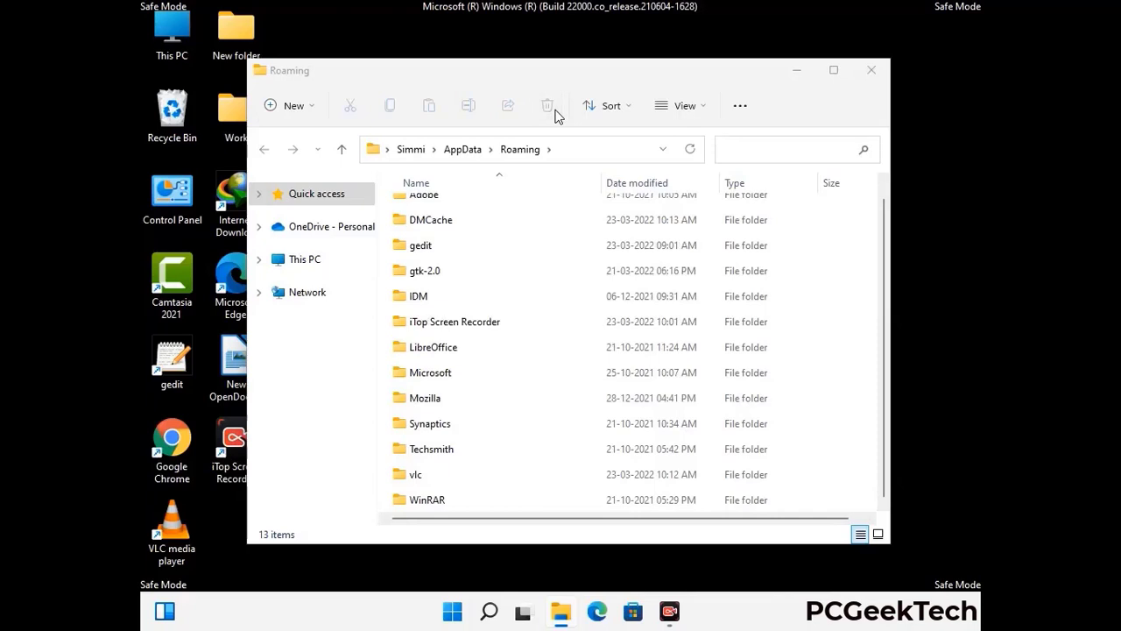
click(870, 71)
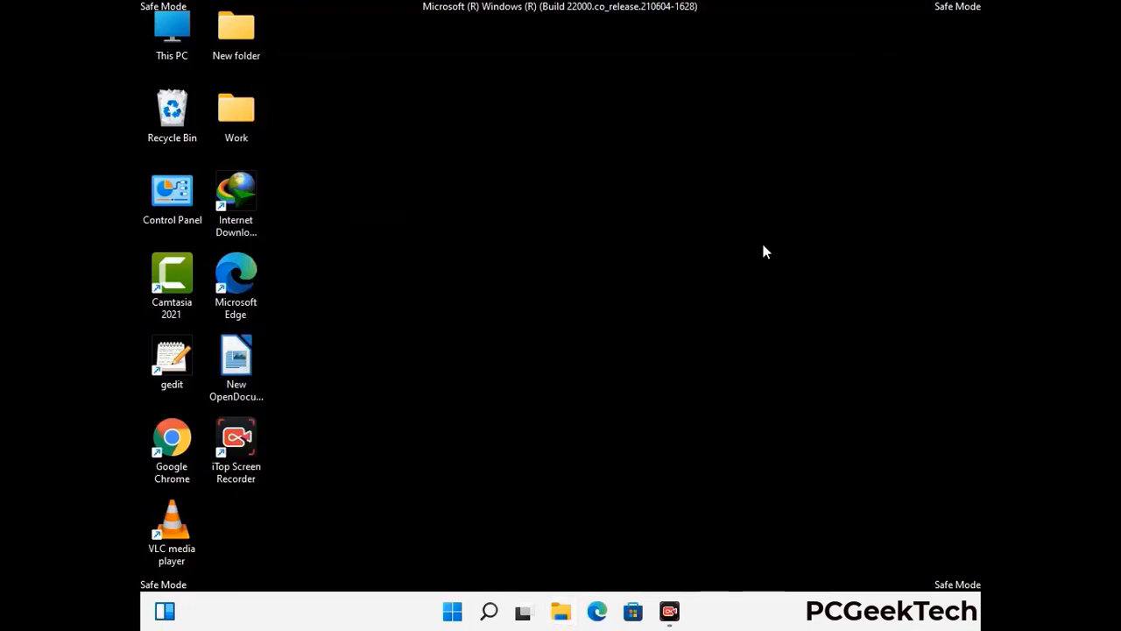
Open the AppData Local folder by running %LocalAppData%
key(super+r)
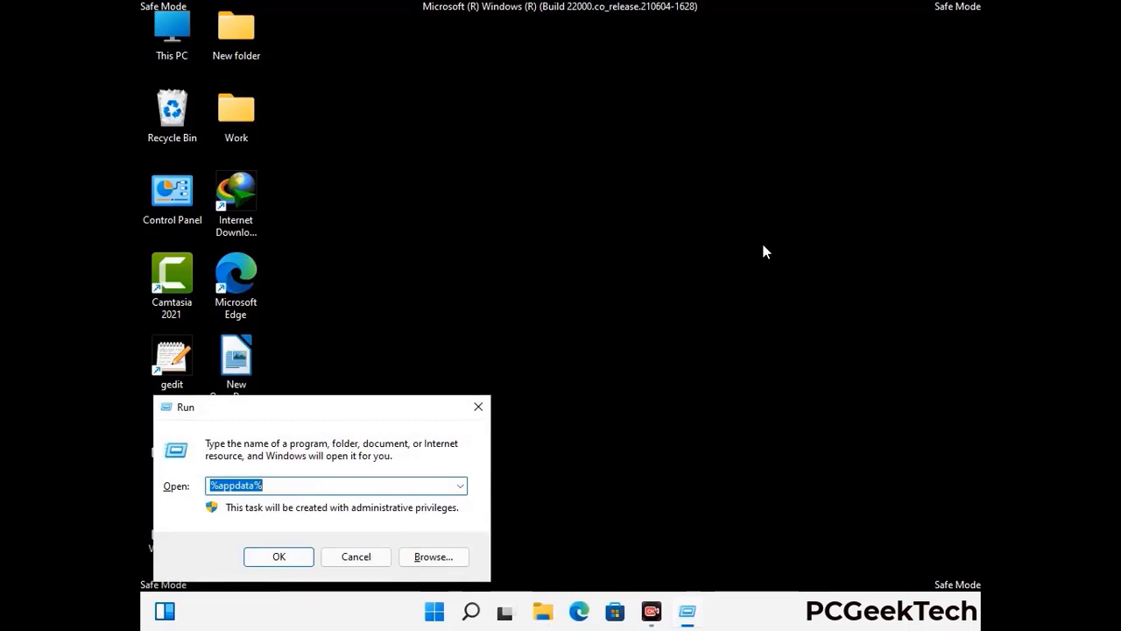
drag(350, 416, 588, 222)
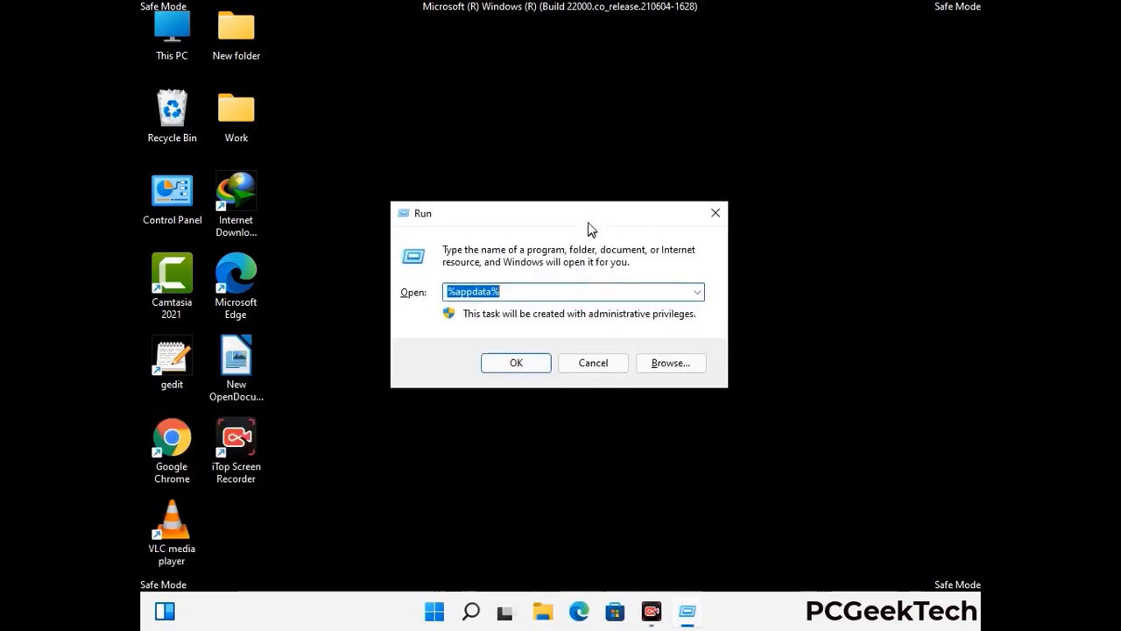
text(%Local)
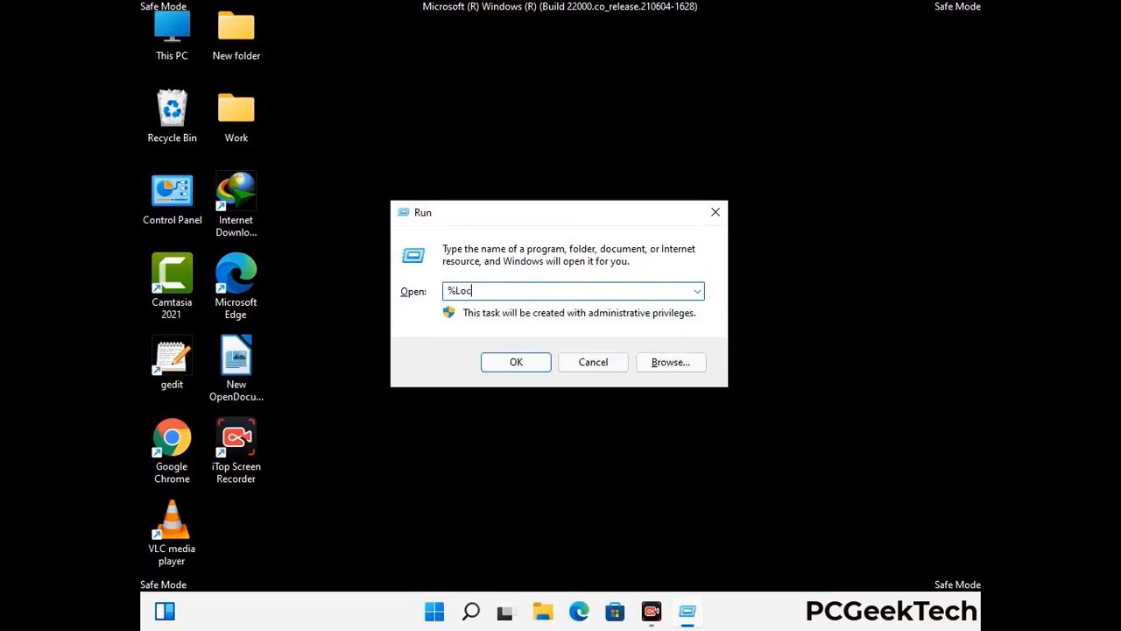
text(AppData%)
key(Return)
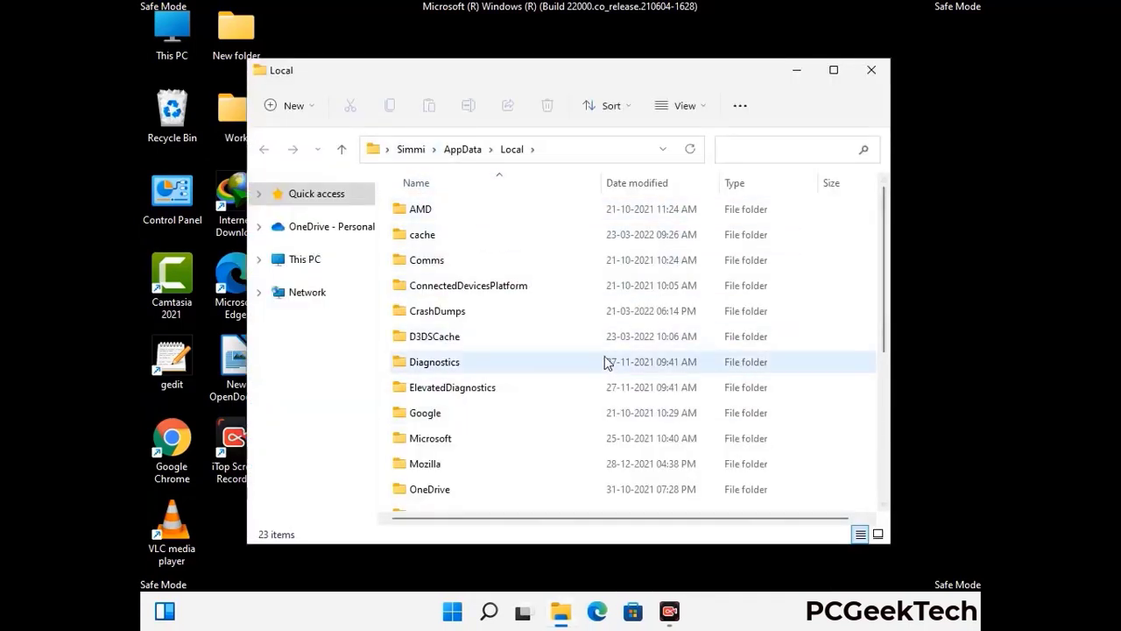
Delete the Mozilla folder from the AppData Local folder and close the folder window
scroll(469, 368, down, 1)
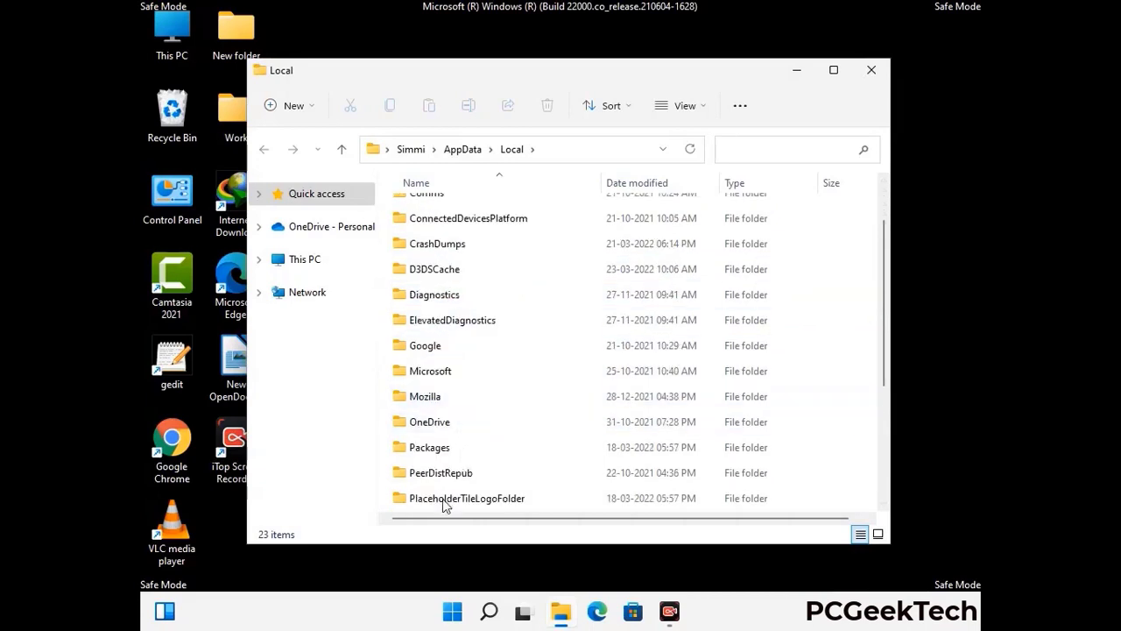
click(438, 403)
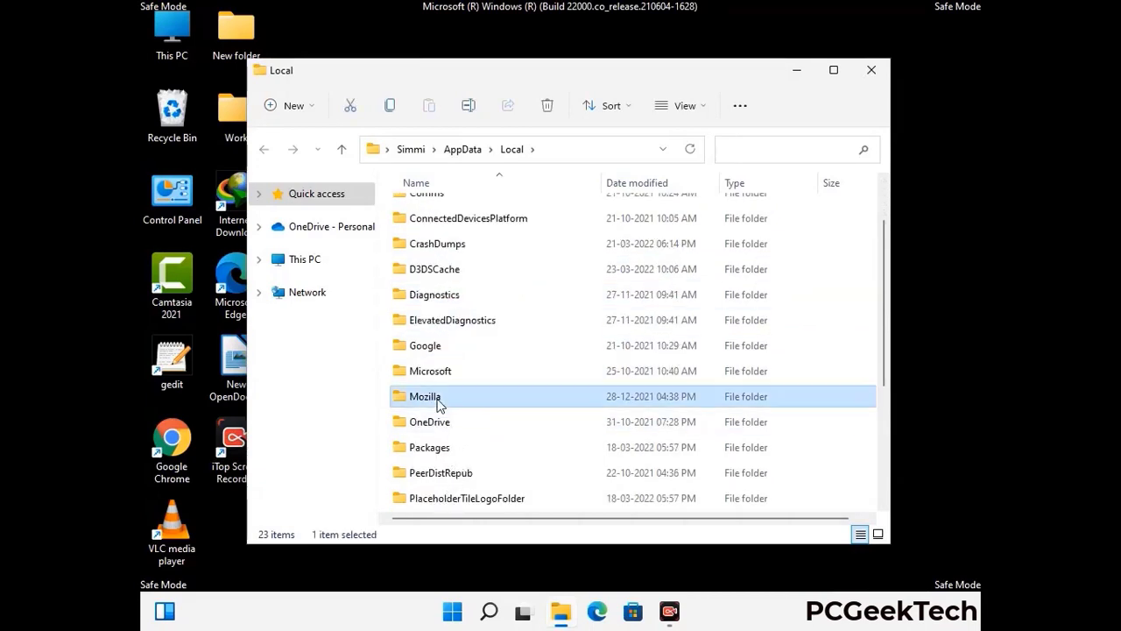
click(546, 106)
click(546, 109)
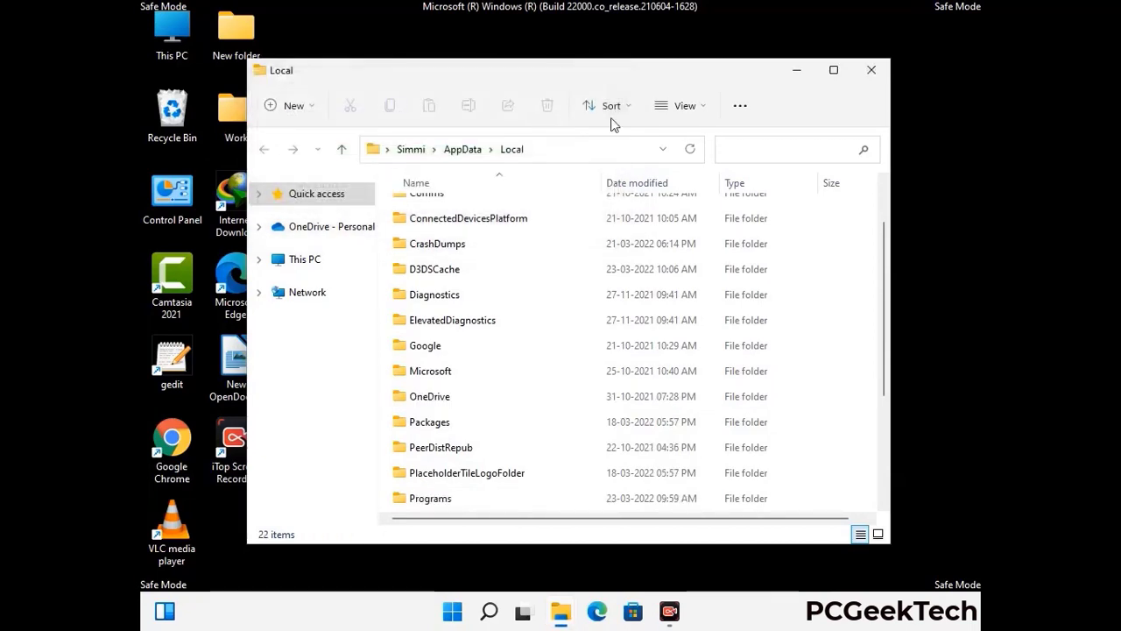
click(873, 79)
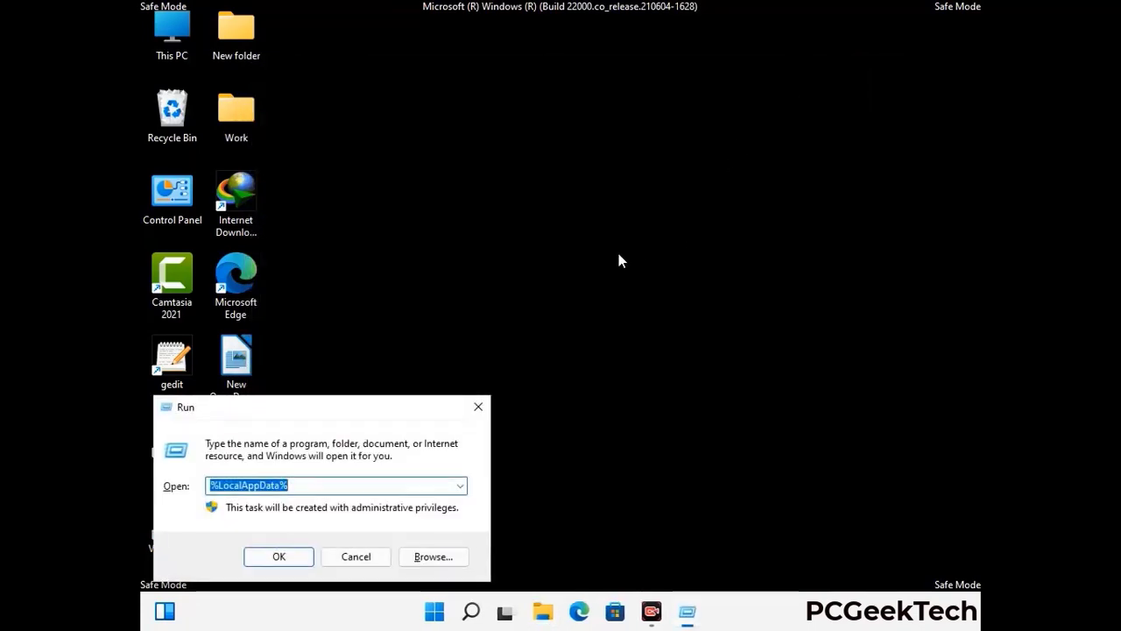
Open the ProgramData folder by running %ProgramData%
drag(282, 420, 514, 235)
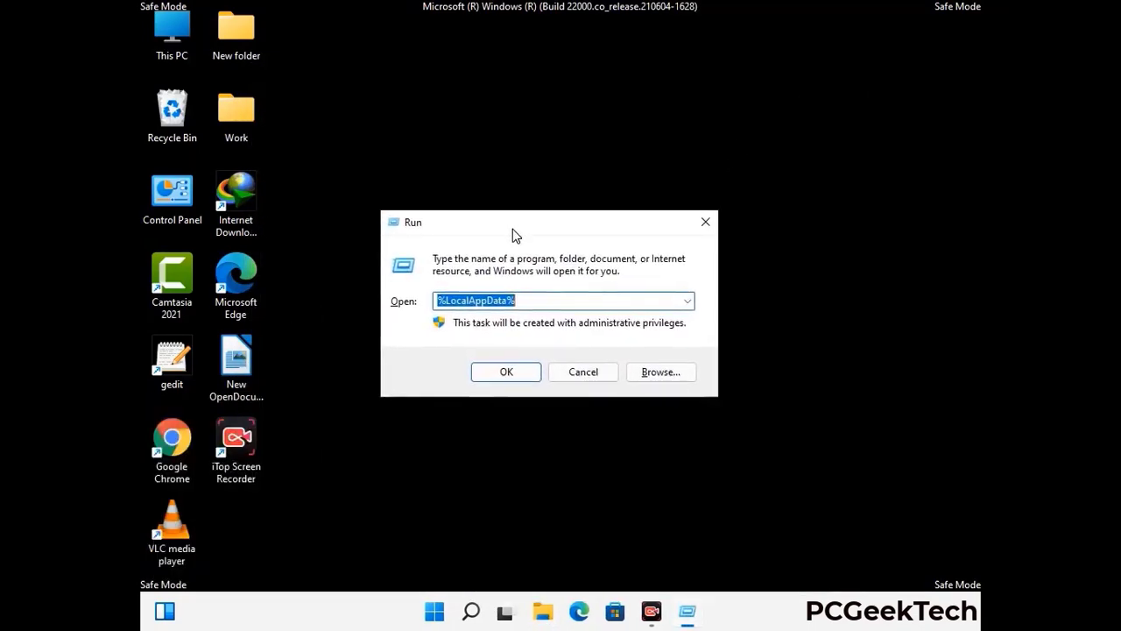
text(%)
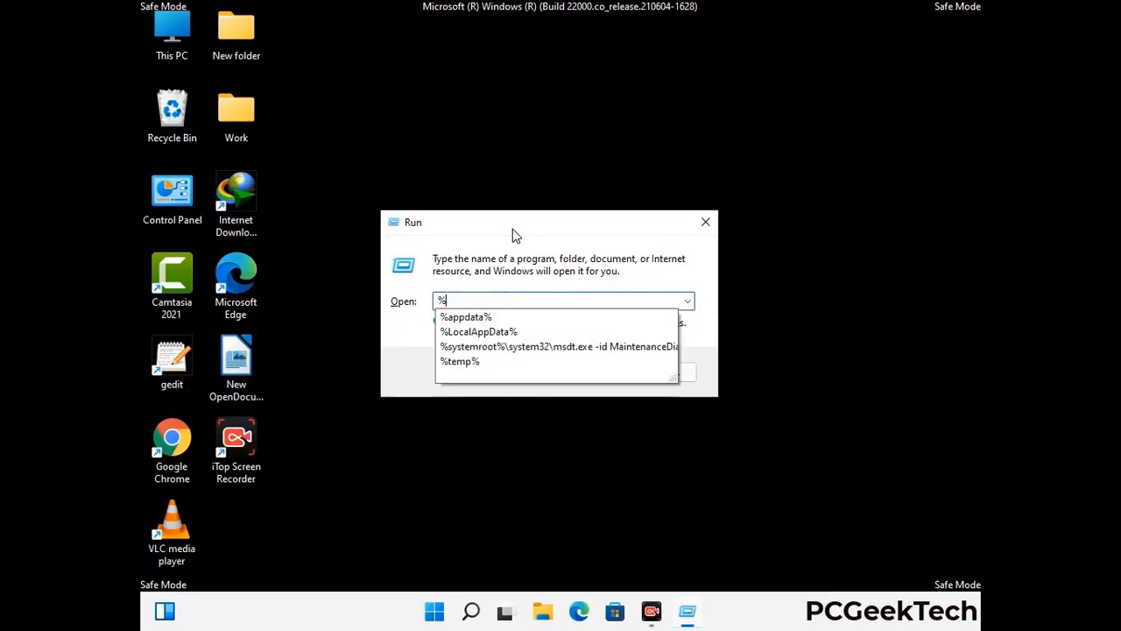
text(Pro)
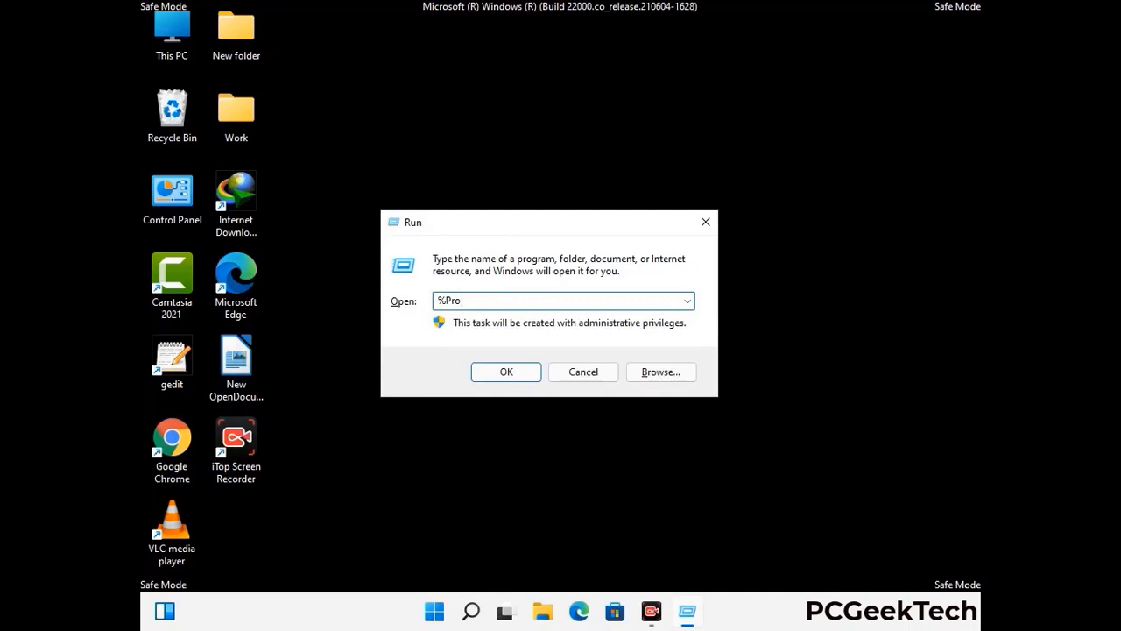
text(gramData%)
key(Return)
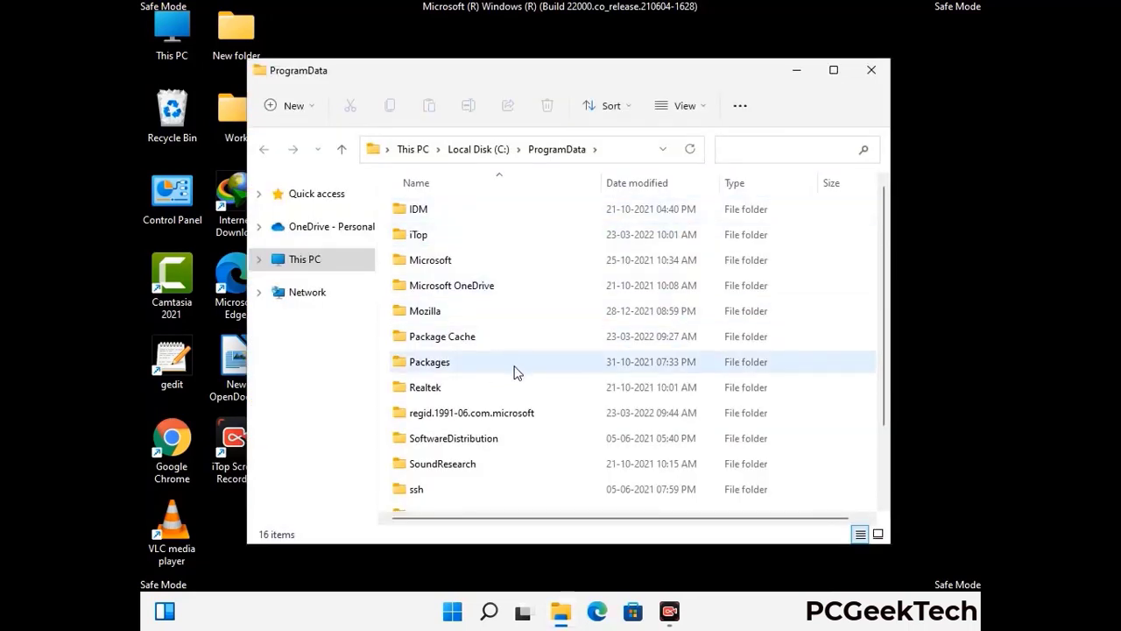
Delete the Mozilla folder from the ProgramData folder and close the folder window
scroll(513, 370, down, 2)
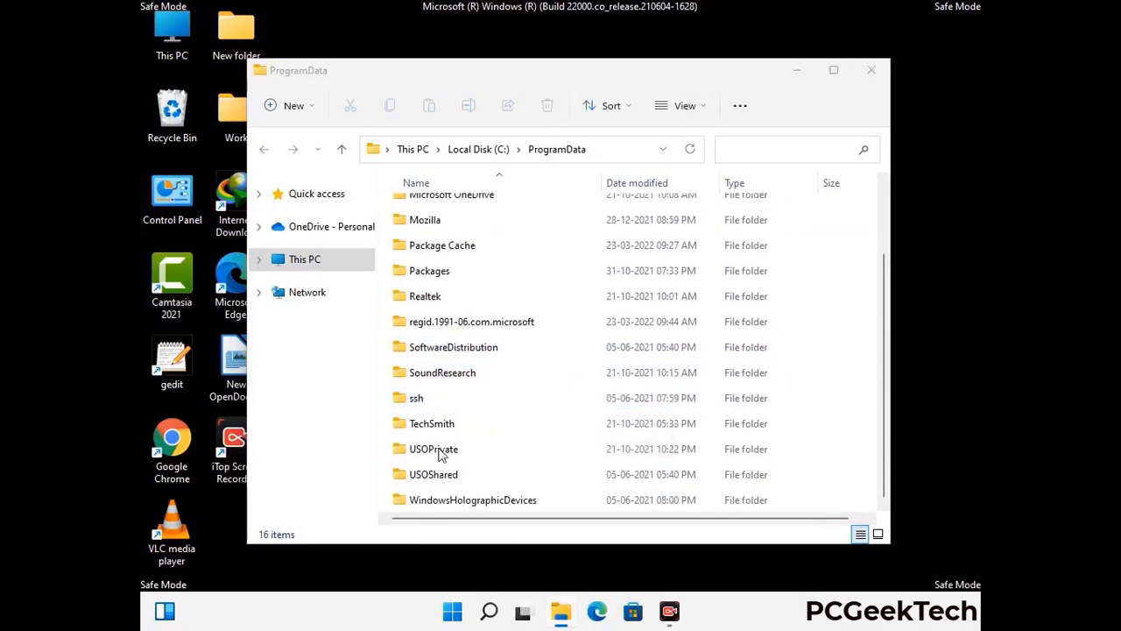
click(437, 221)
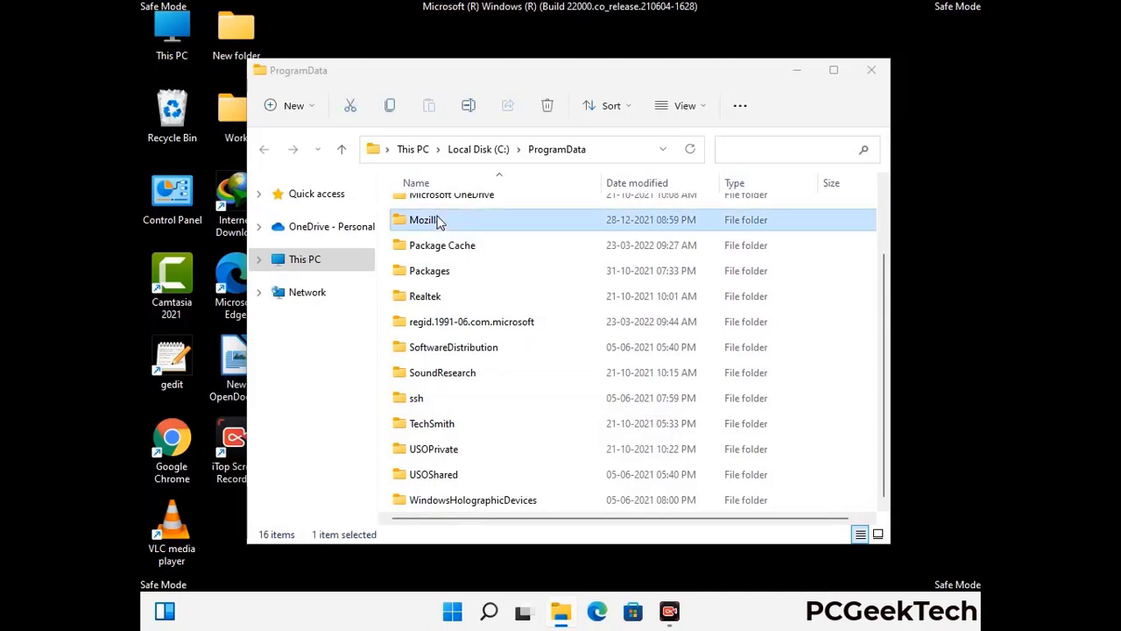
click(553, 107)
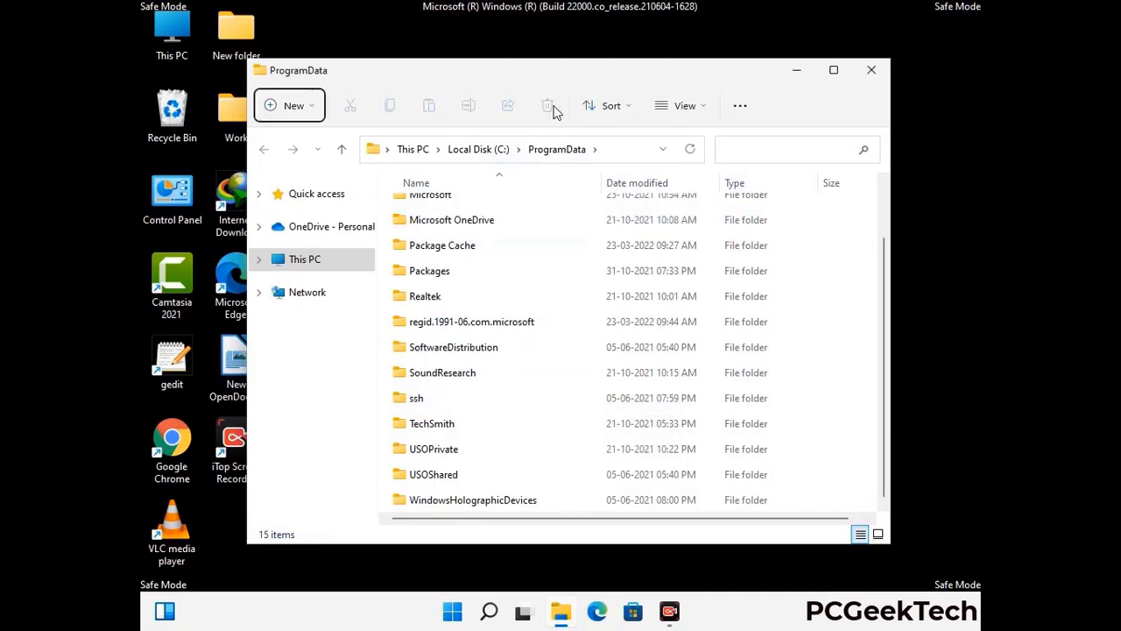
scroll(575, 359, up, 2)
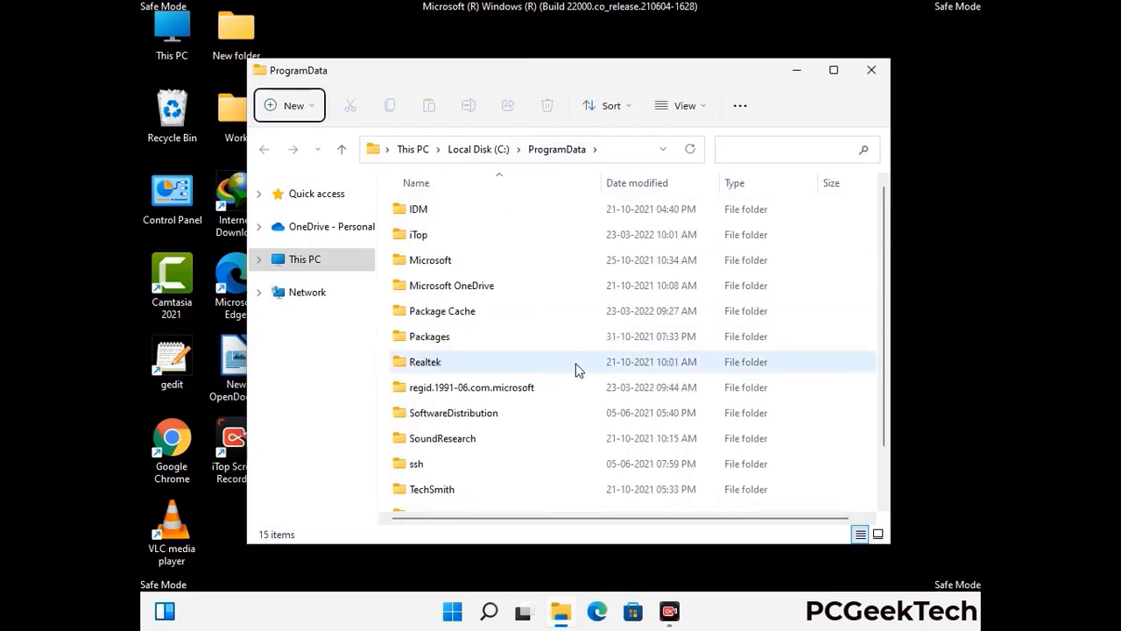
click(878, 67)
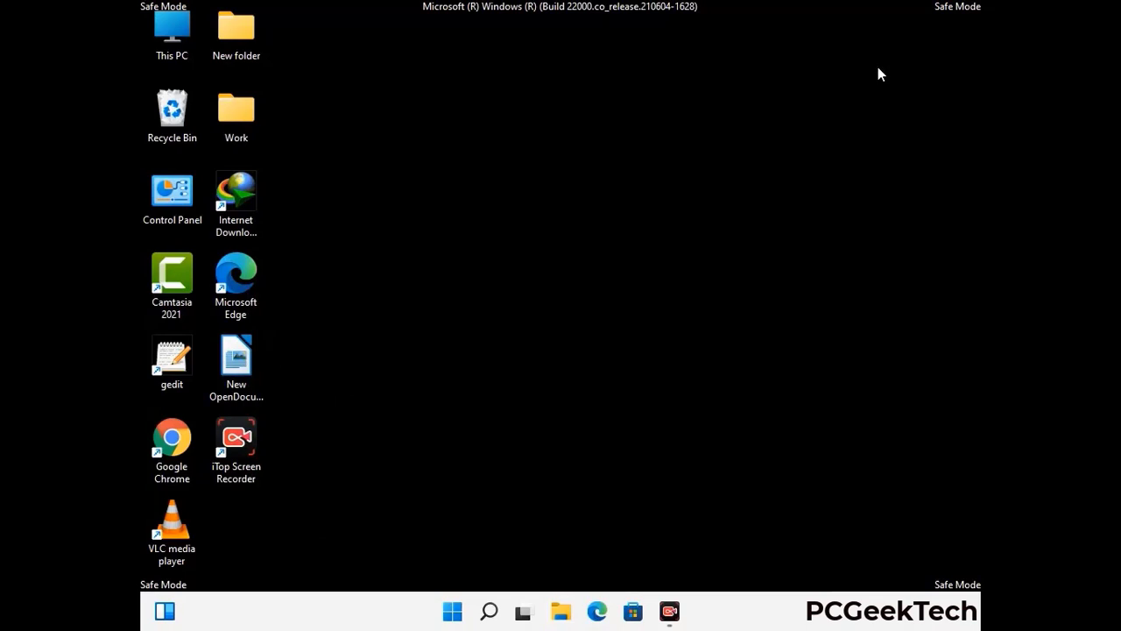
Open the Windows system folder by running %WinDir%
key(super+r)
drag(365, 404, 585, 227)
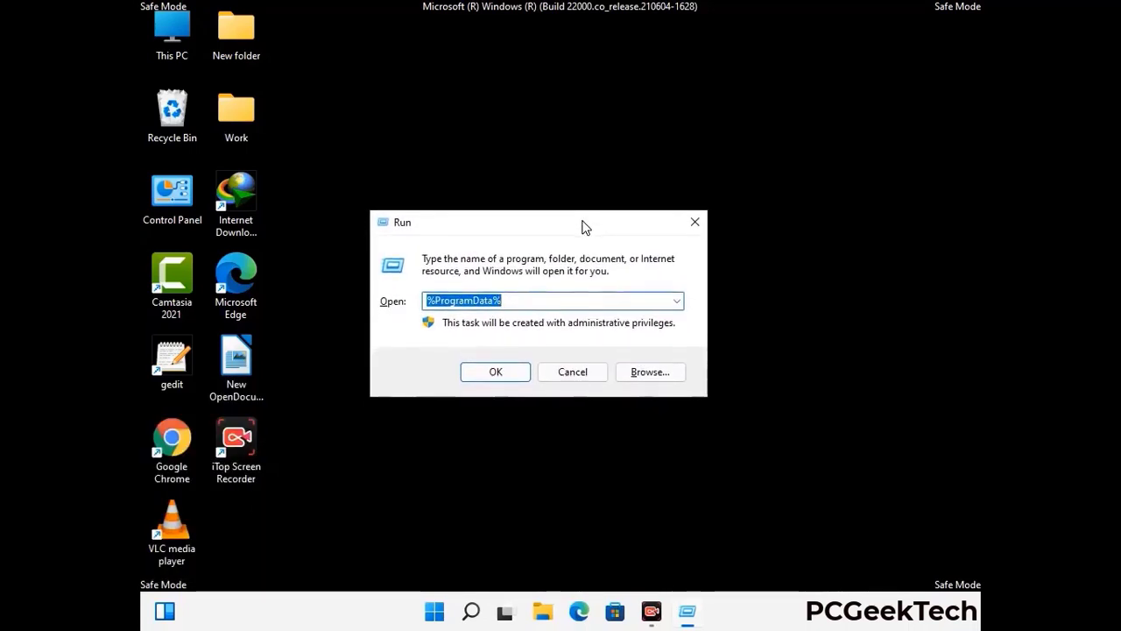
text(%Win)
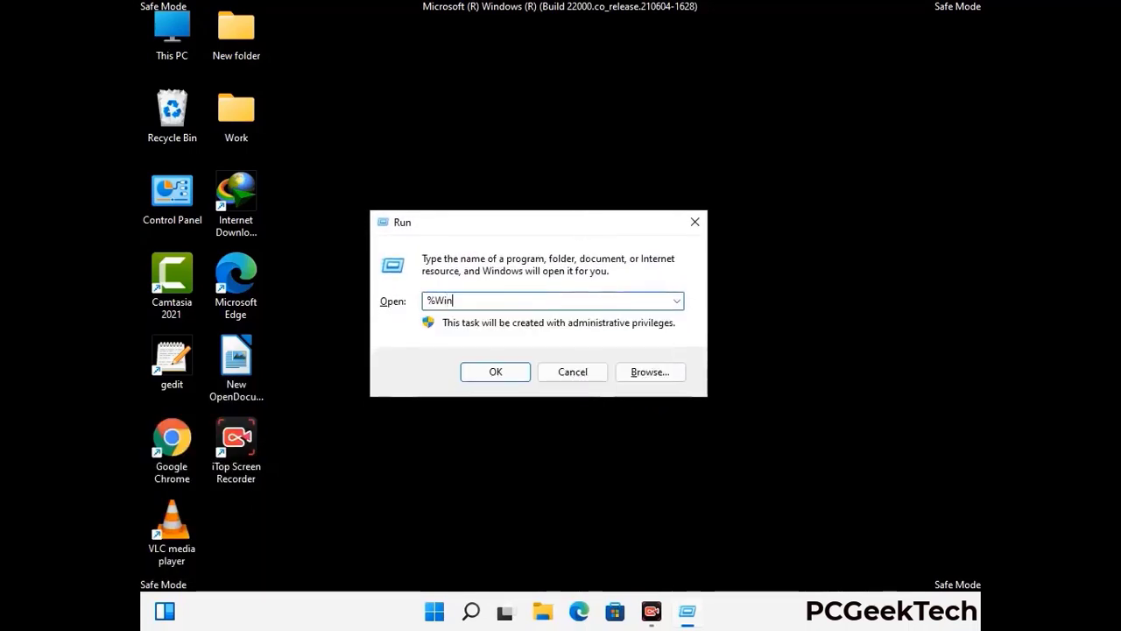
text(Dir)
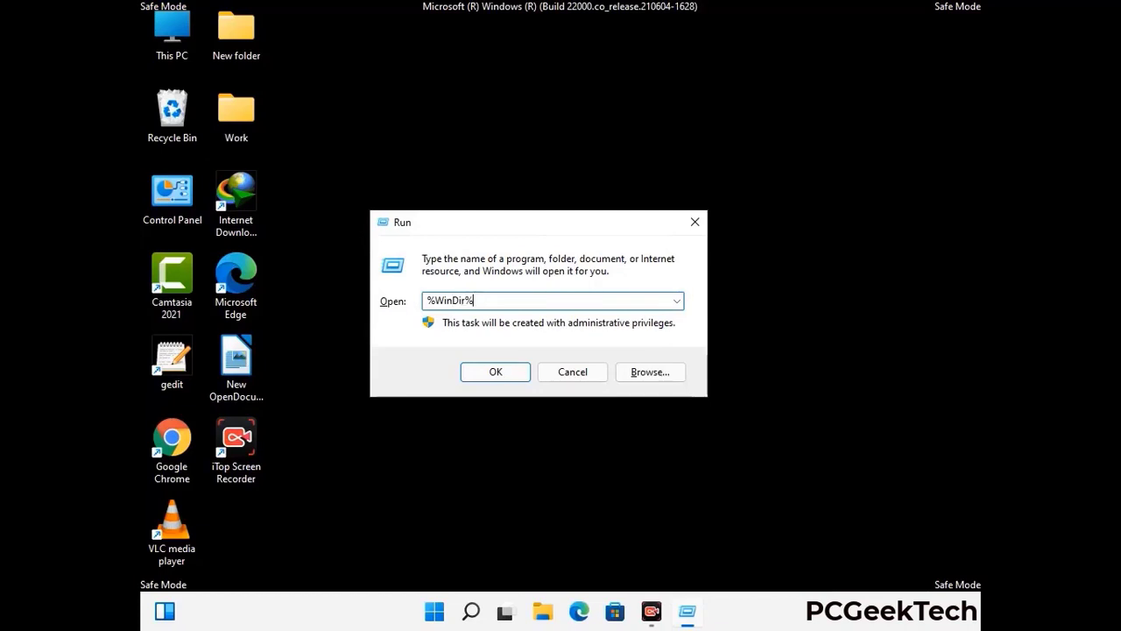
text(%)
key(Return)
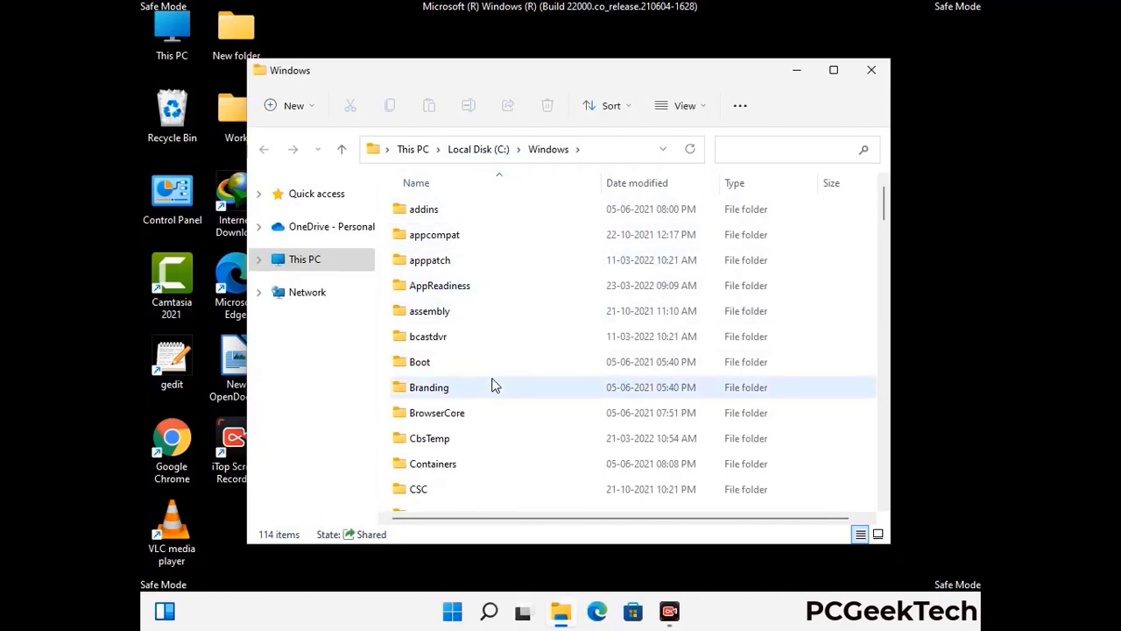
Look through the folders and files in the Windows folder for suspicious items, and close the folder window
scroll(492, 385, down, 1)
scroll(493, 390, down, 3)
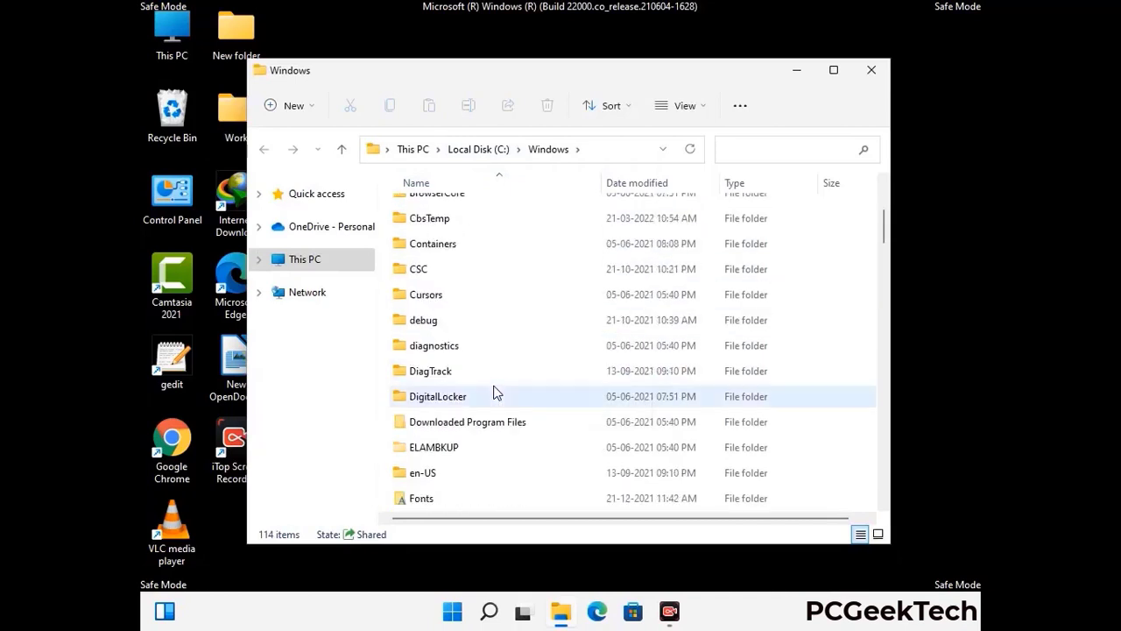
scroll(493, 394, down, 5)
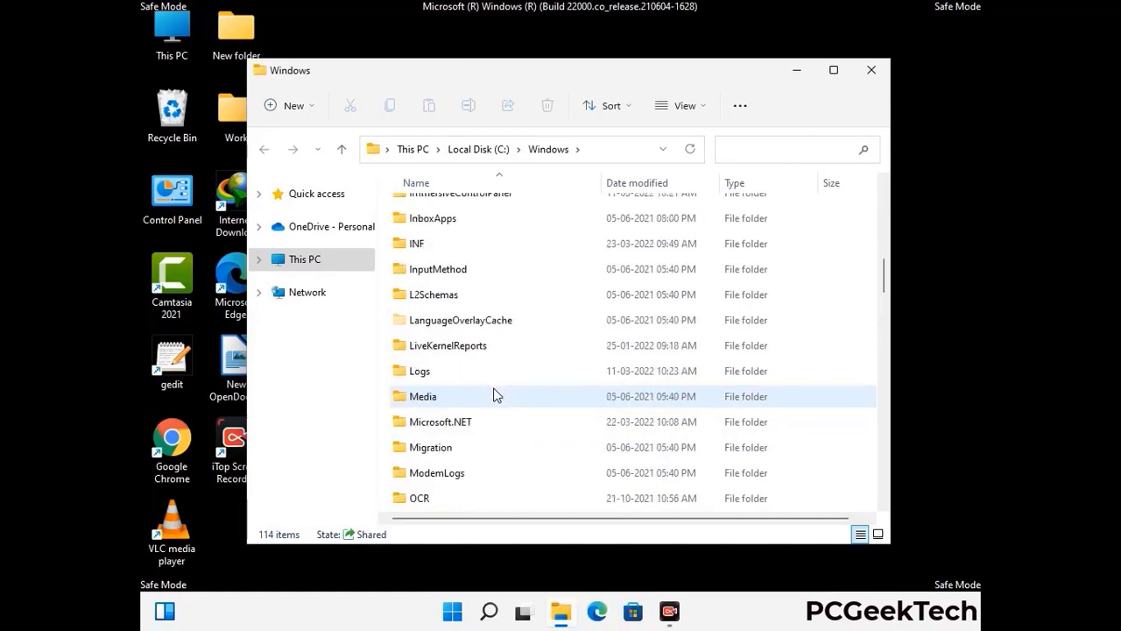
scroll(493, 395, down, 1)
scroll(493, 395, down, 8)
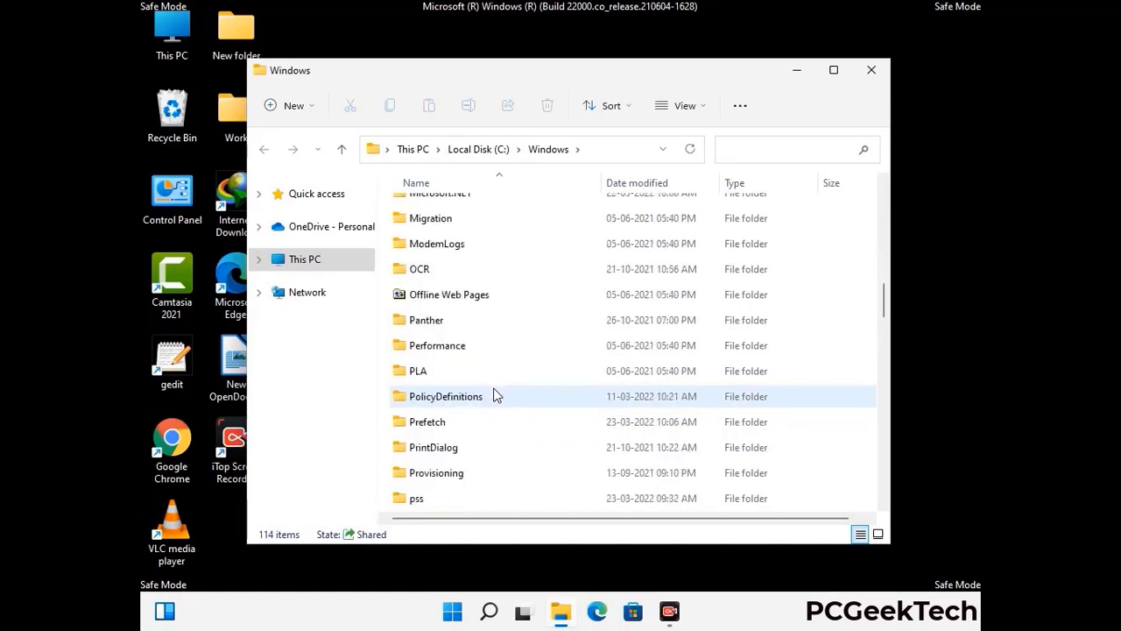
scroll(493, 395, down, 6)
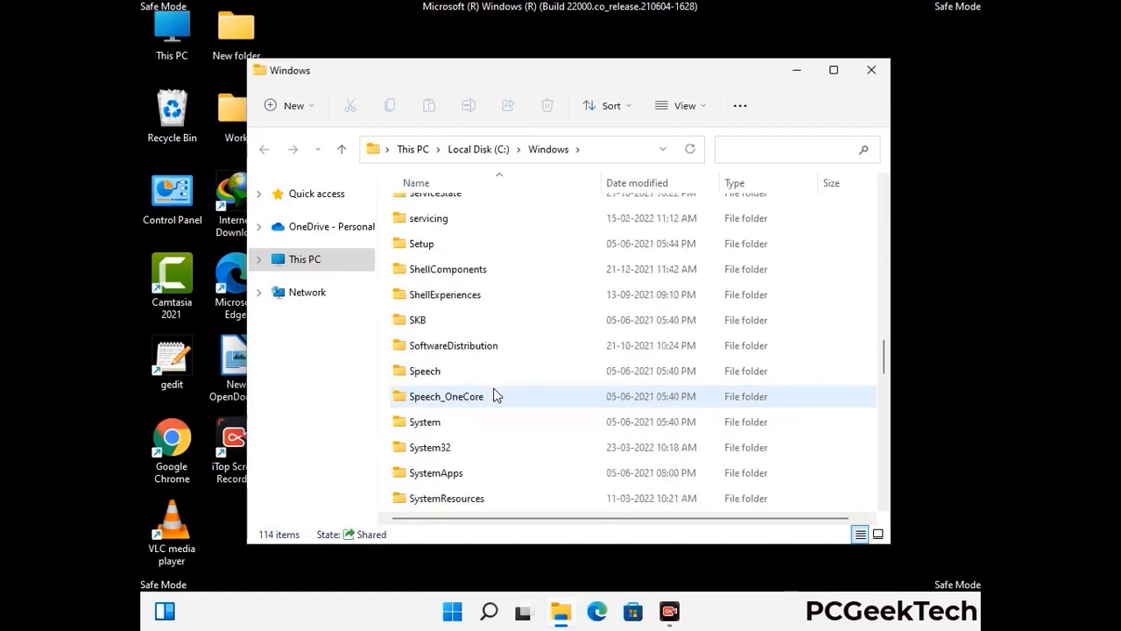
scroll(493, 395, down, 2)
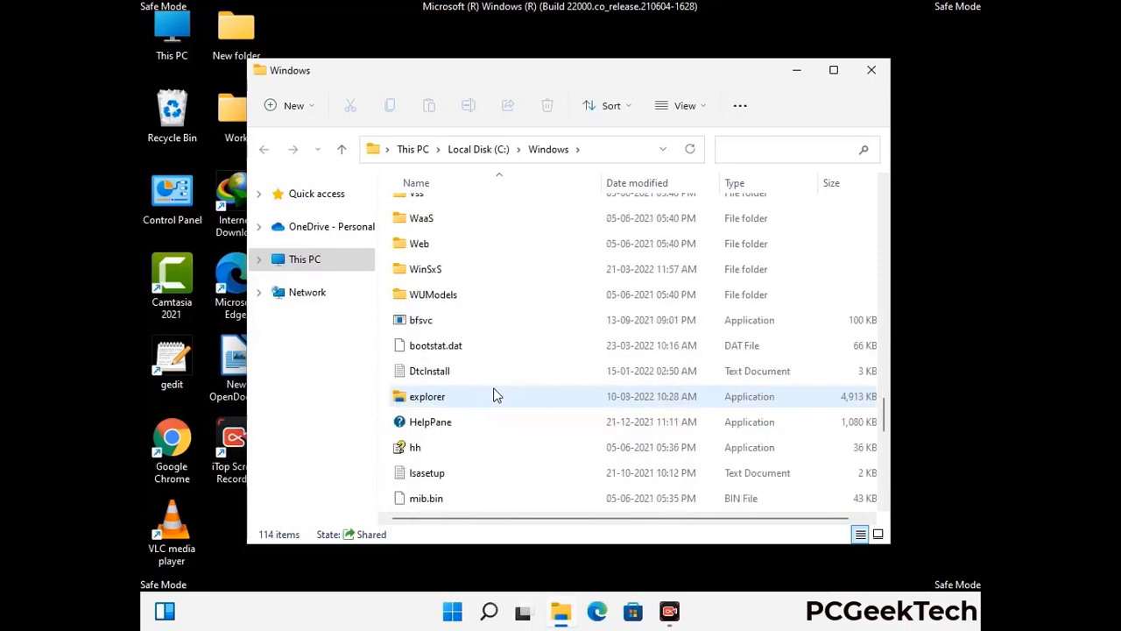
scroll(493, 395, down, 7)
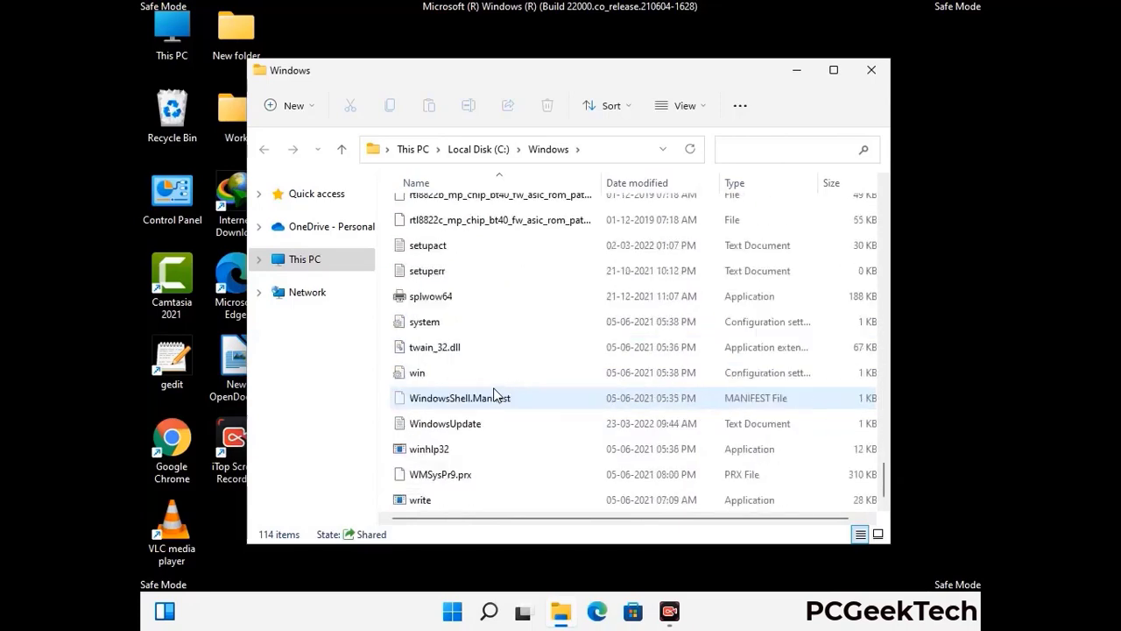
scroll(493, 395, up, 8)
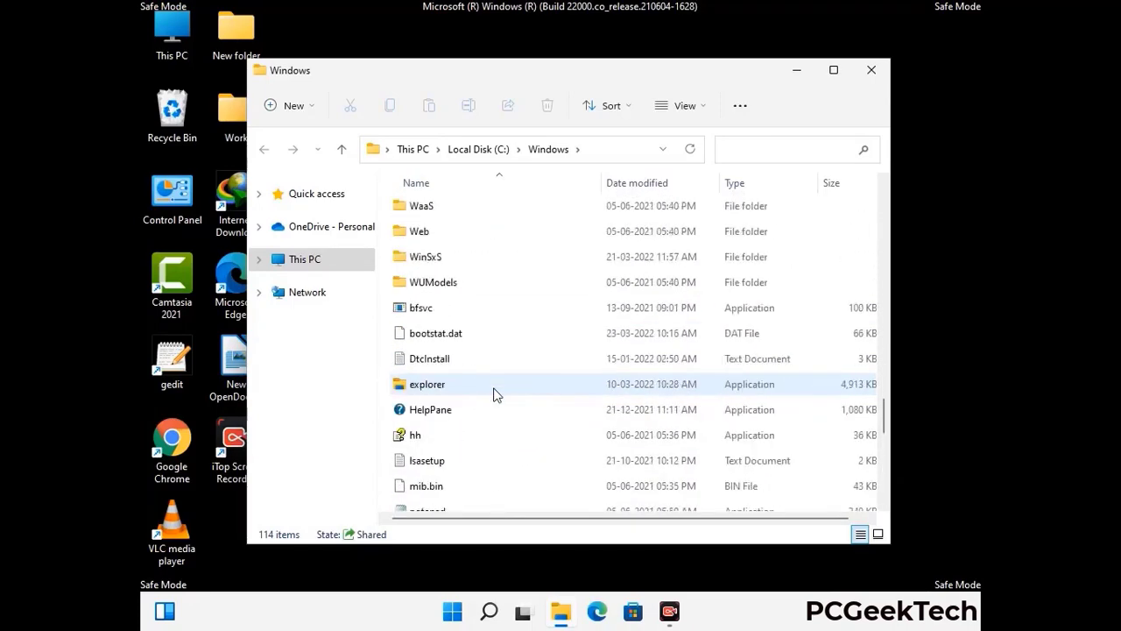
scroll(493, 395, up, 4)
scroll(493, 395, up, 3)
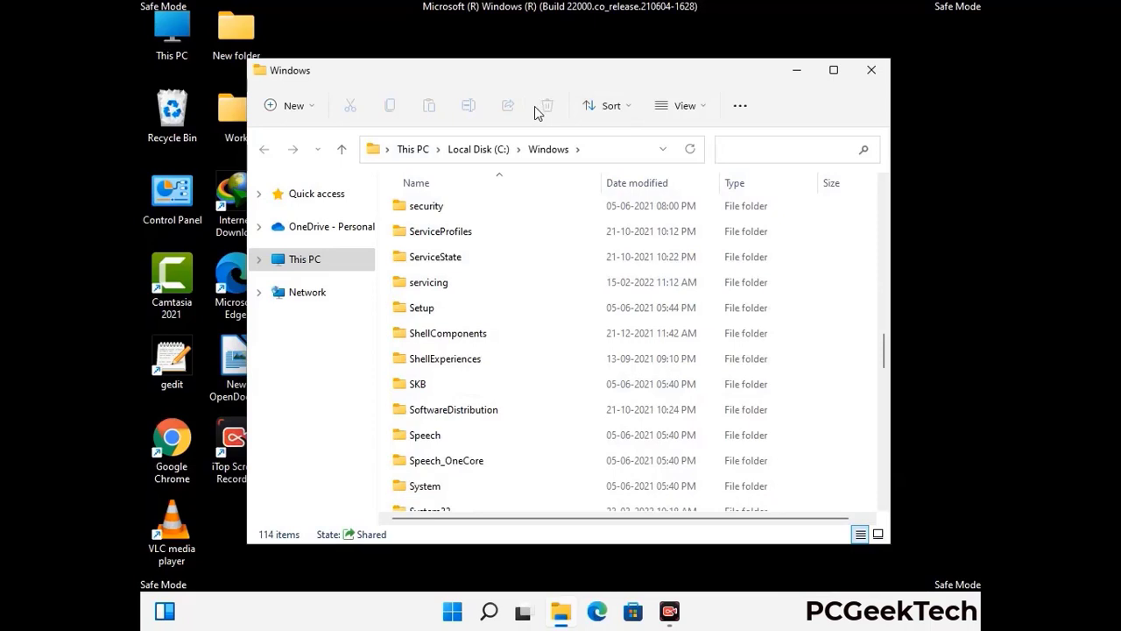
click(878, 68)
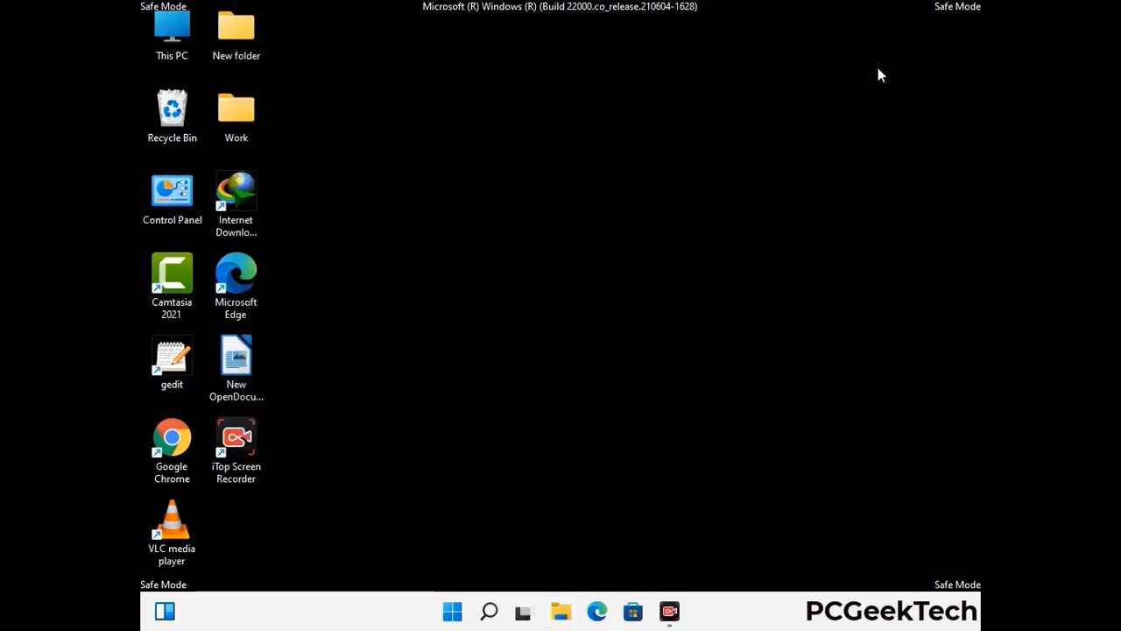
Open the user's temporary files folder by running %temp%
key(super+r)
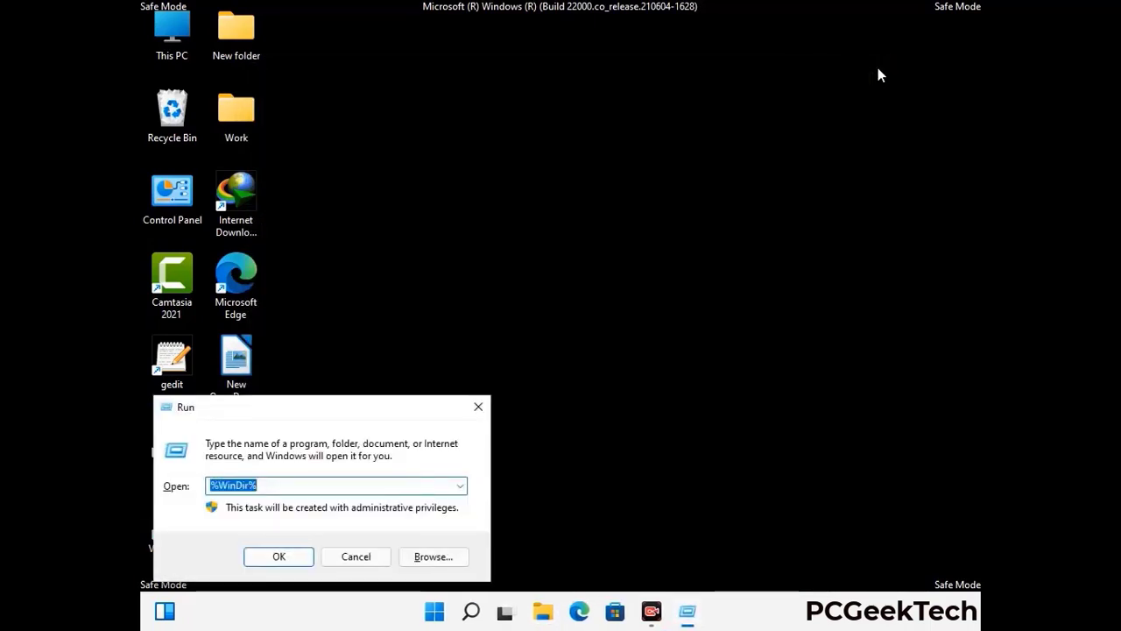
drag(379, 414, 637, 151)
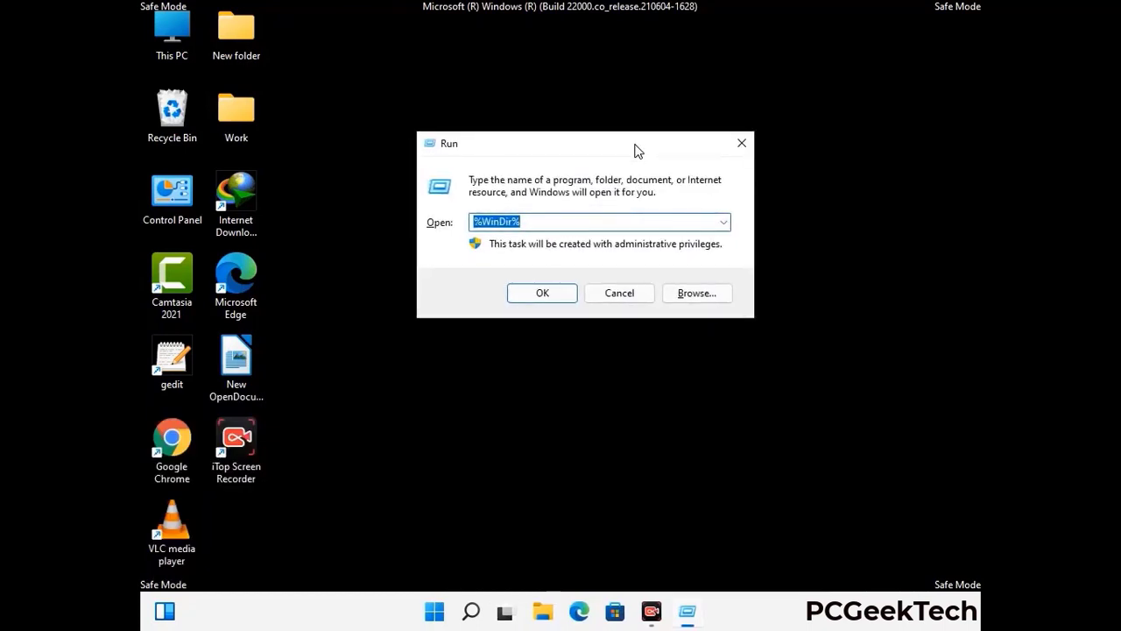
text(%temp)
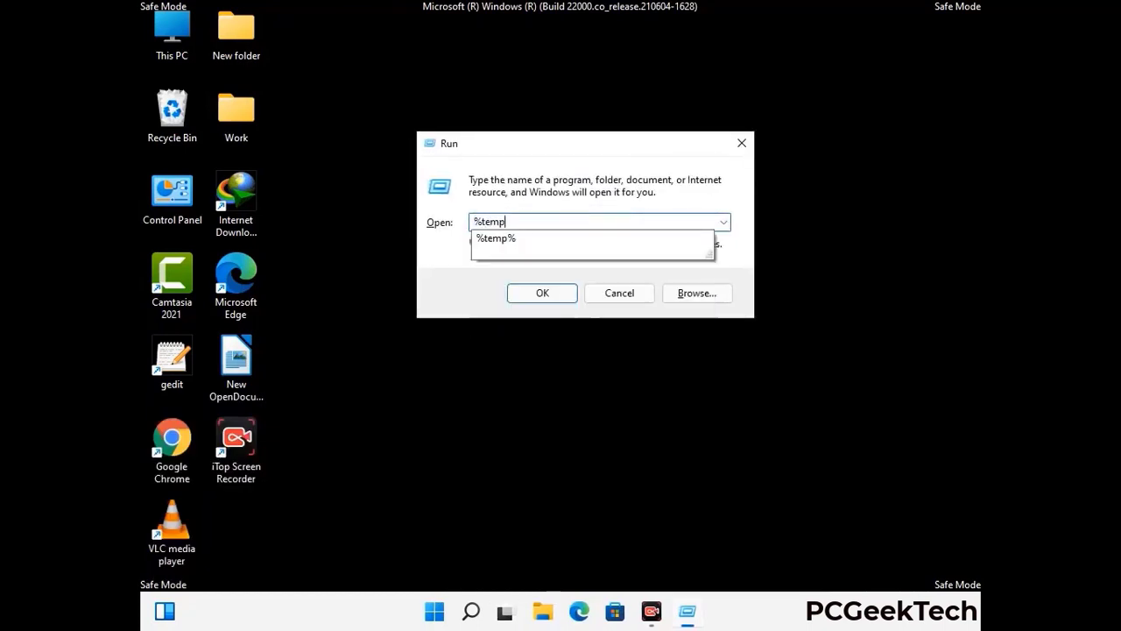
text(%)
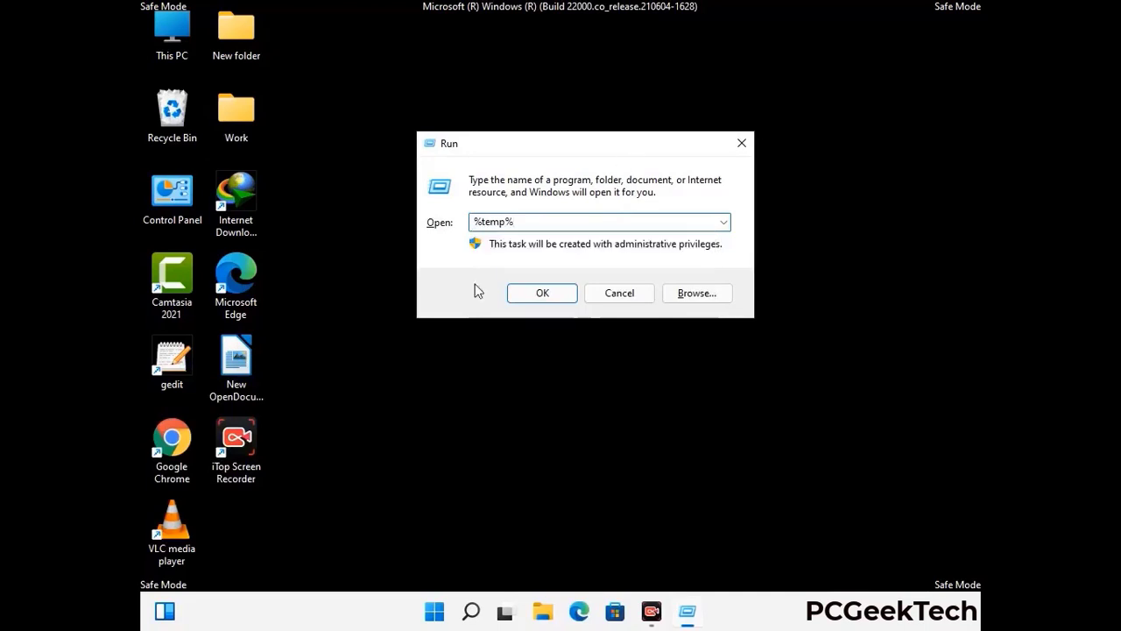
click(542, 292)
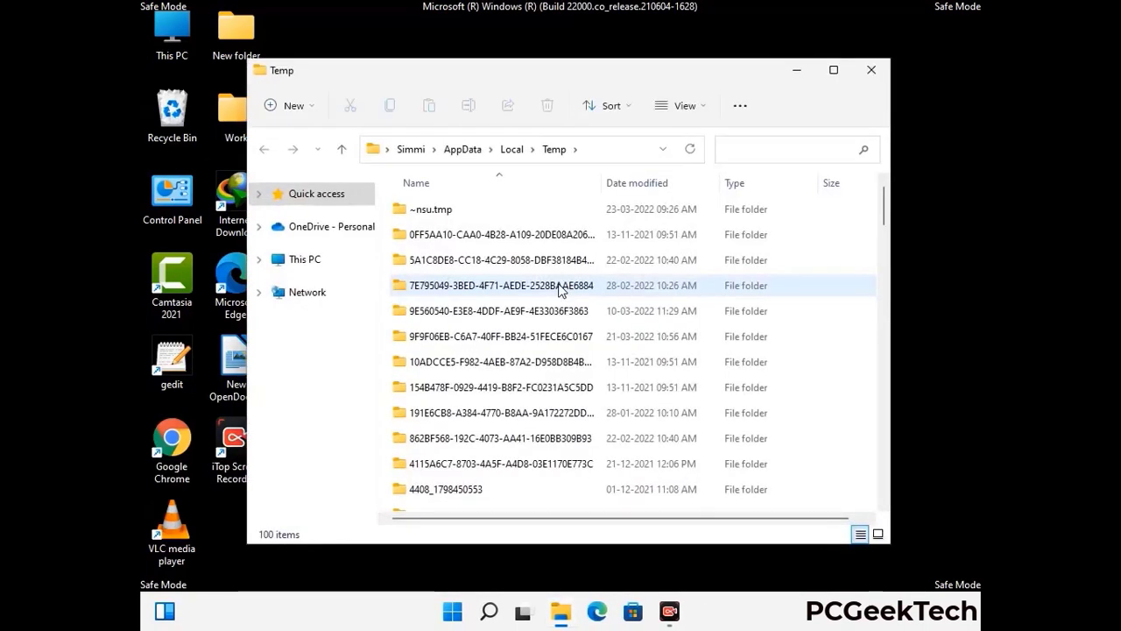
Delete all files and folders in the Temp folder and close the folder window
click(508, 337)
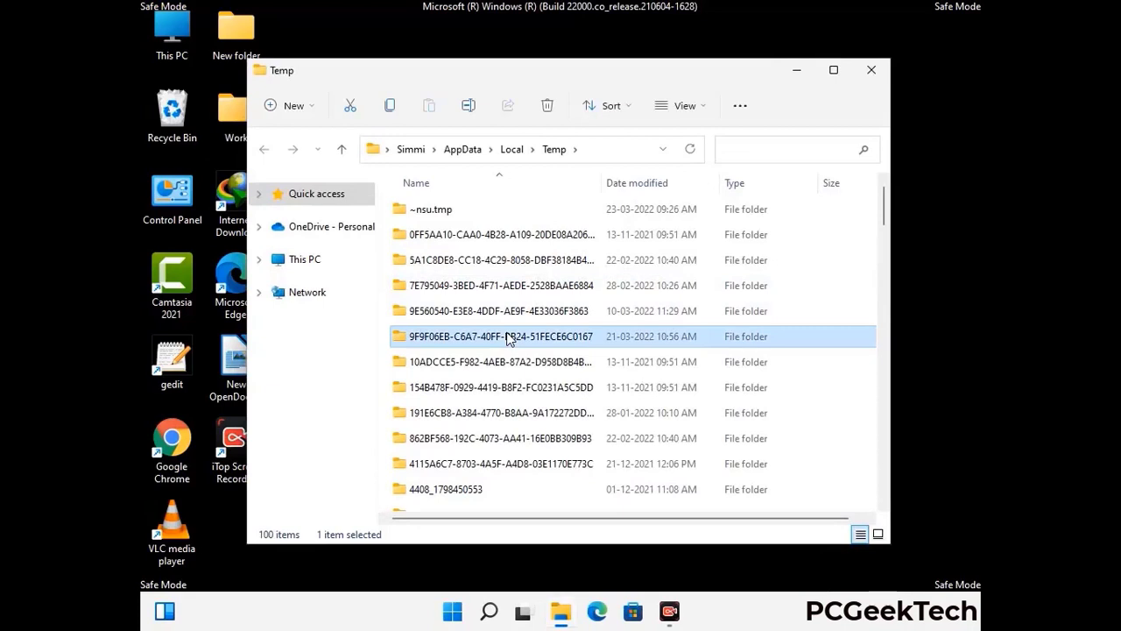
key(ctrl+a)
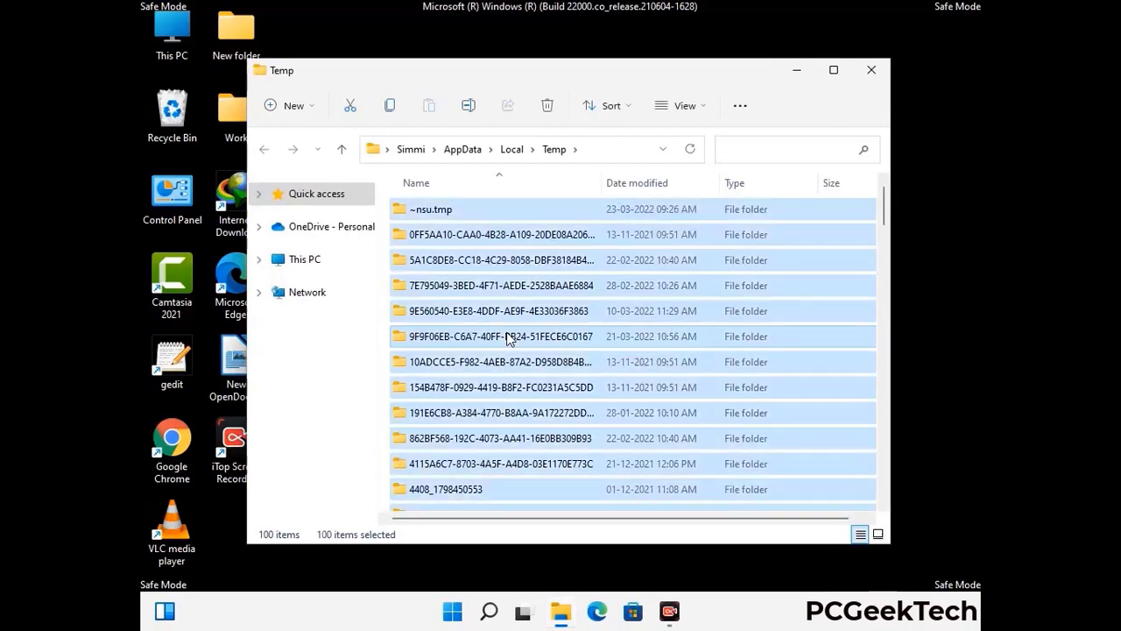
click(549, 106)
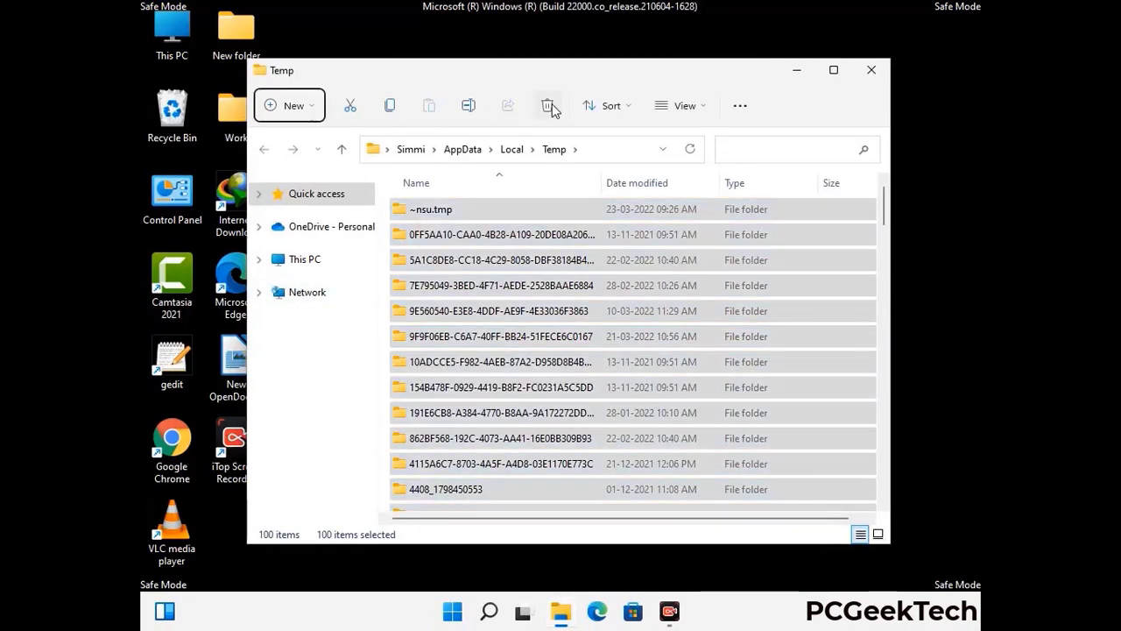
click(870, 70)
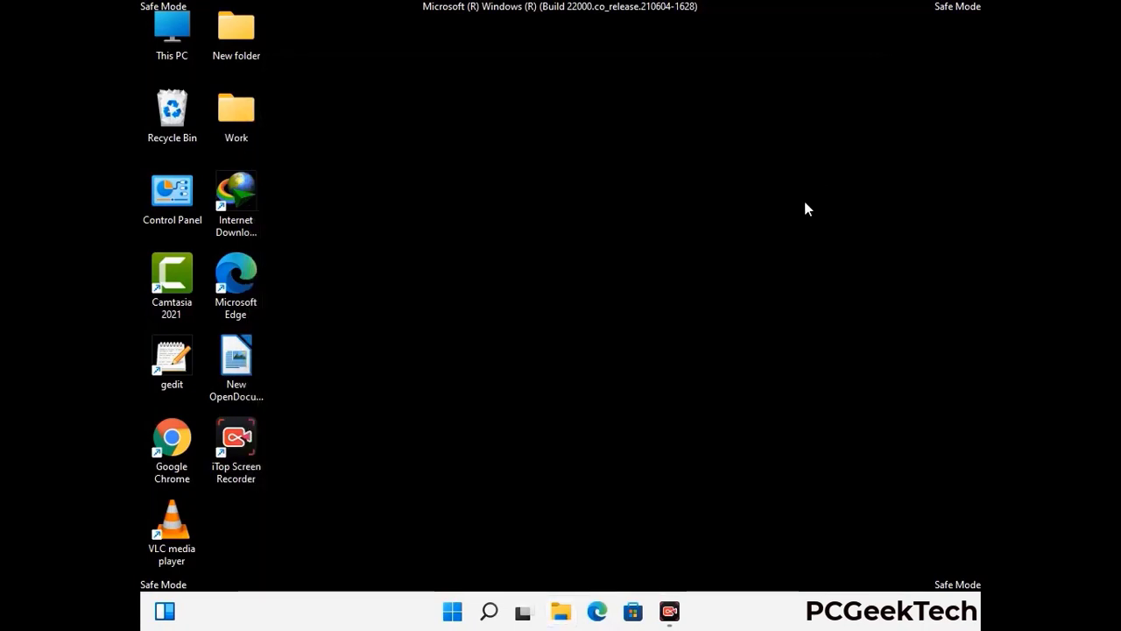
Open the Registry Editor by running regedit
key(super+r)
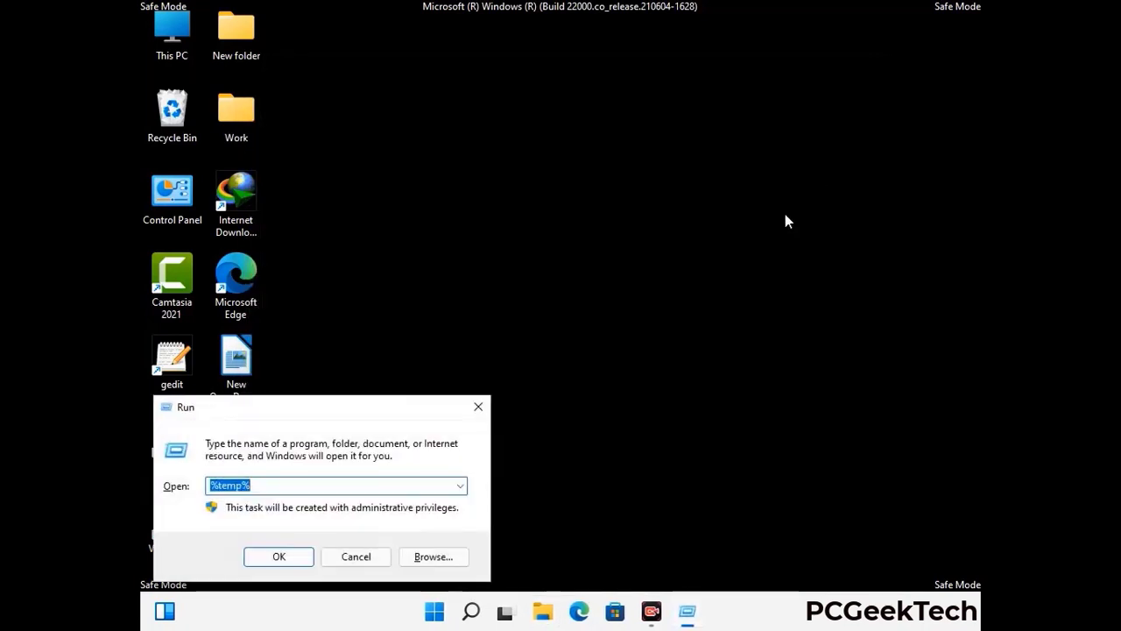
drag(386, 400, 639, 159)
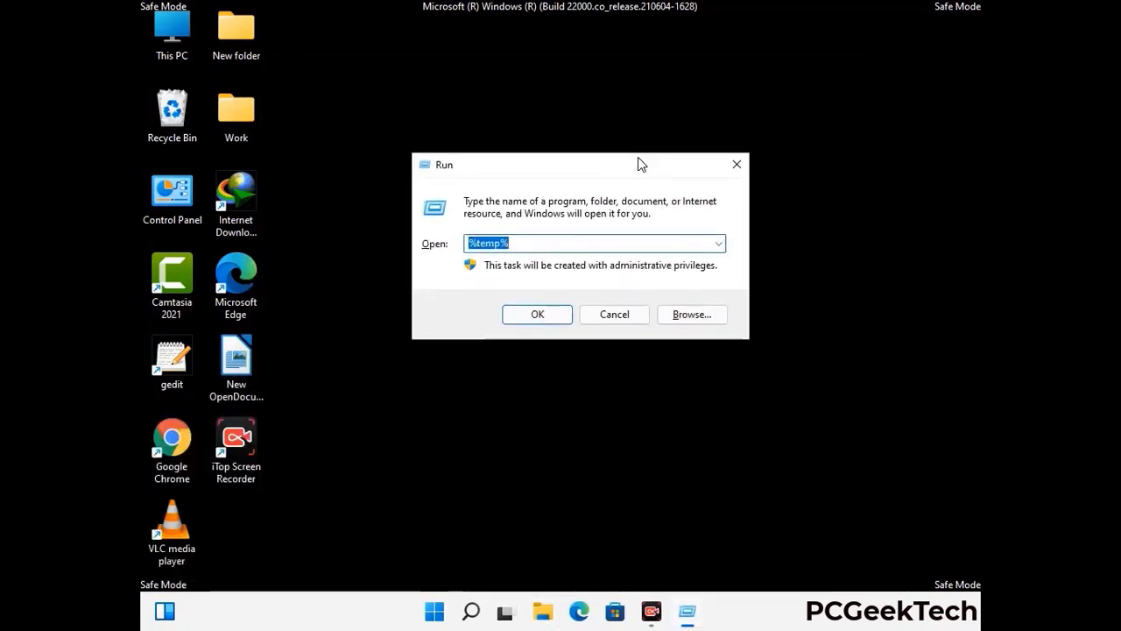
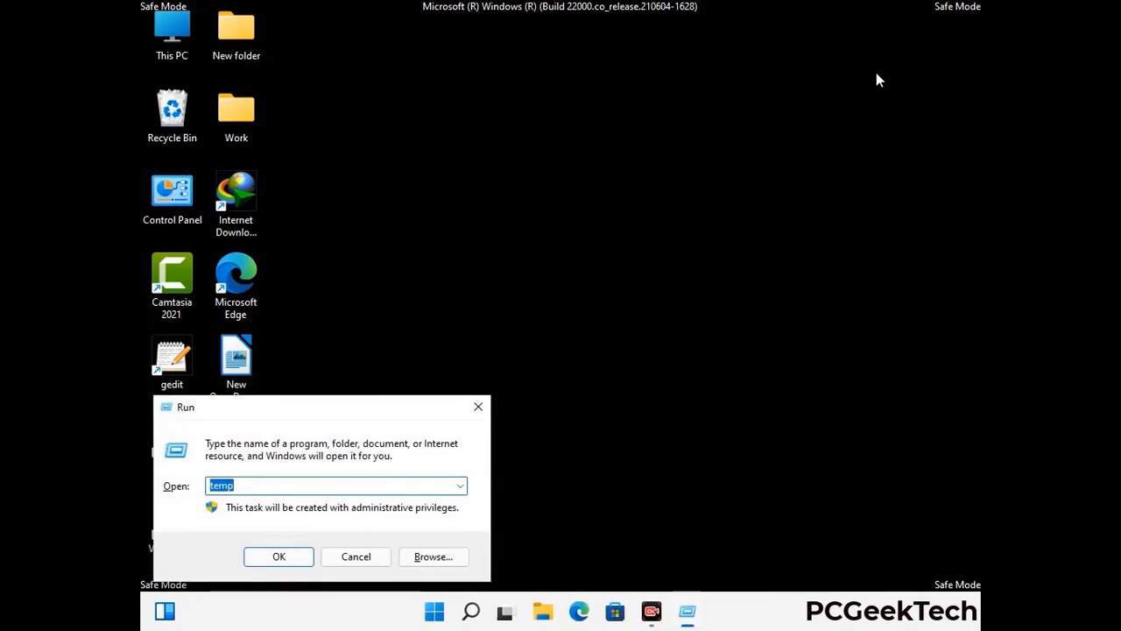
drag(346, 411, 581, 140)
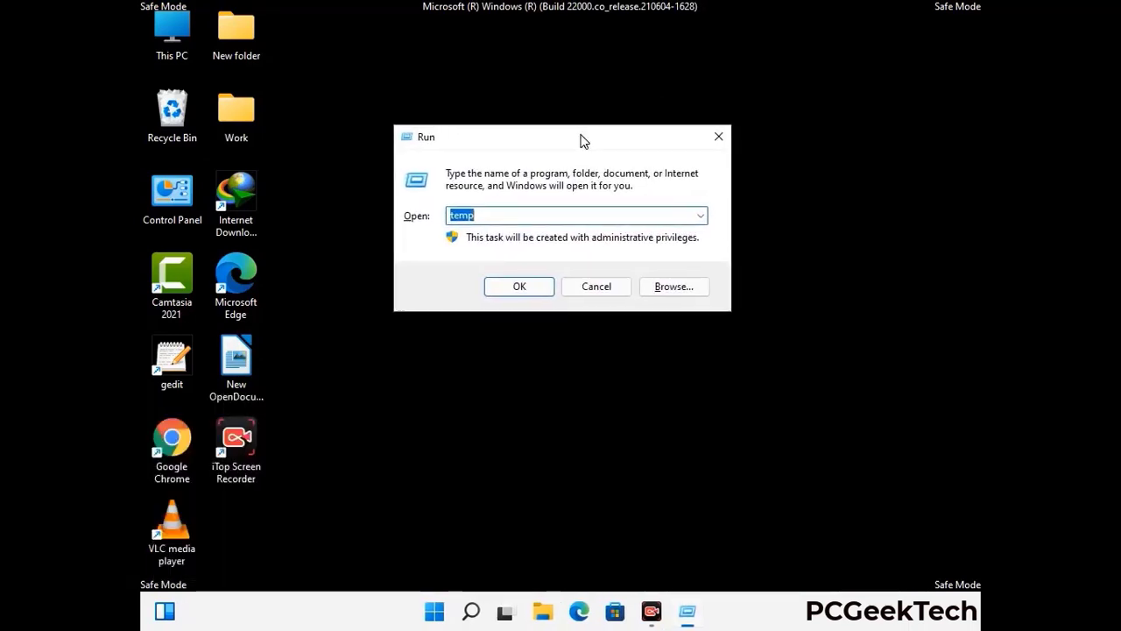
text(regedit)
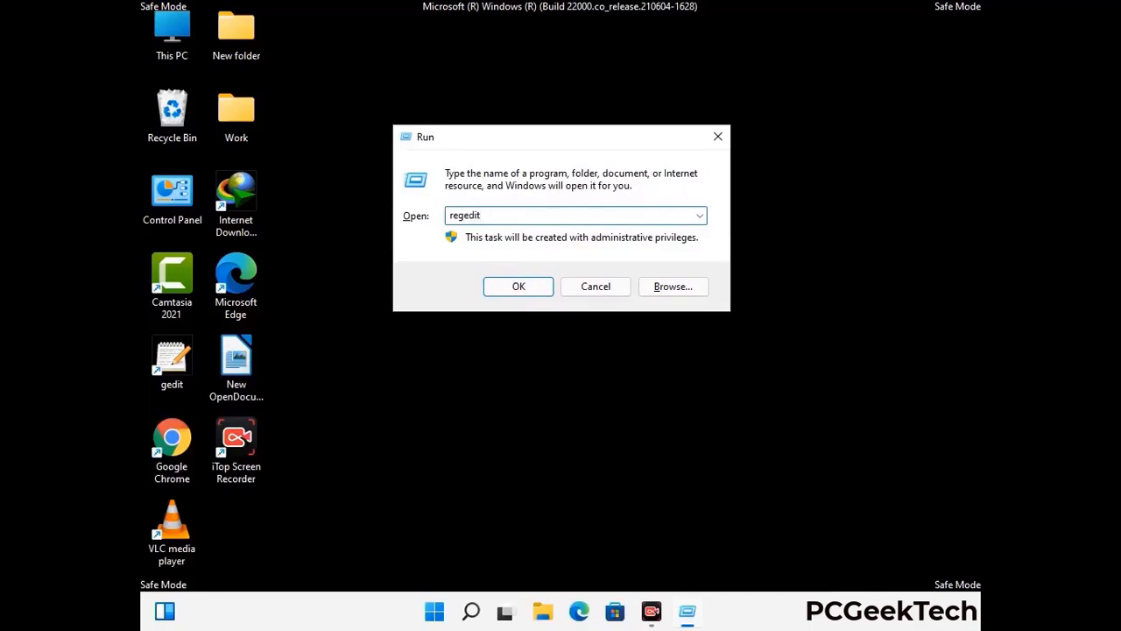
key(Return)
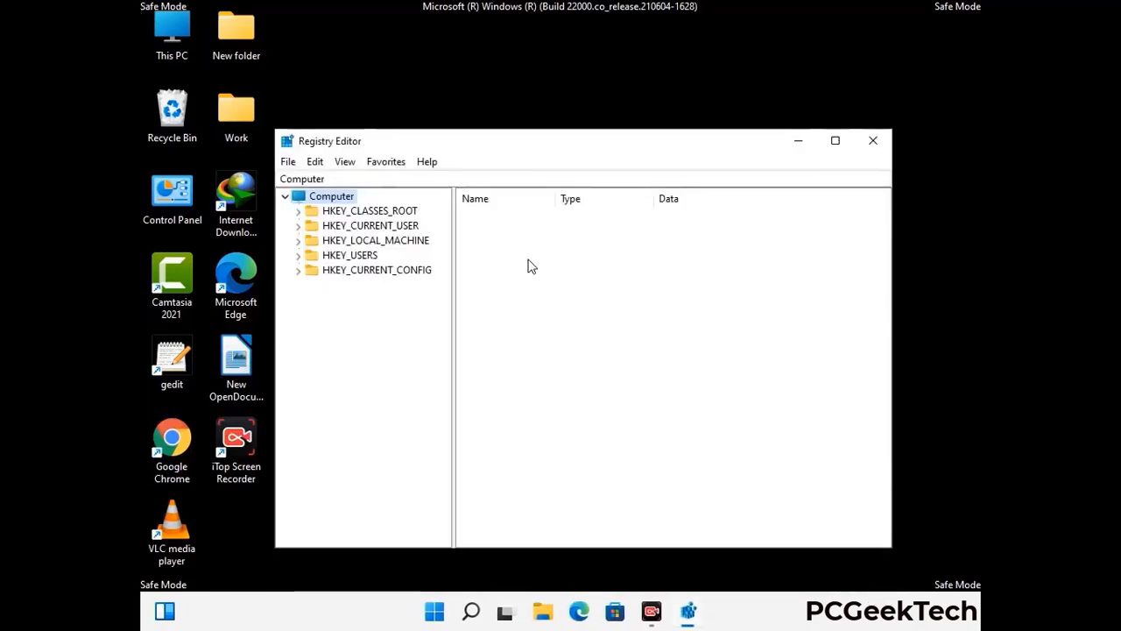
Expand the registry tree down to HKEY_CURRENT_USER\Software\Microsoft
click(376, 240)
click(297, 225)
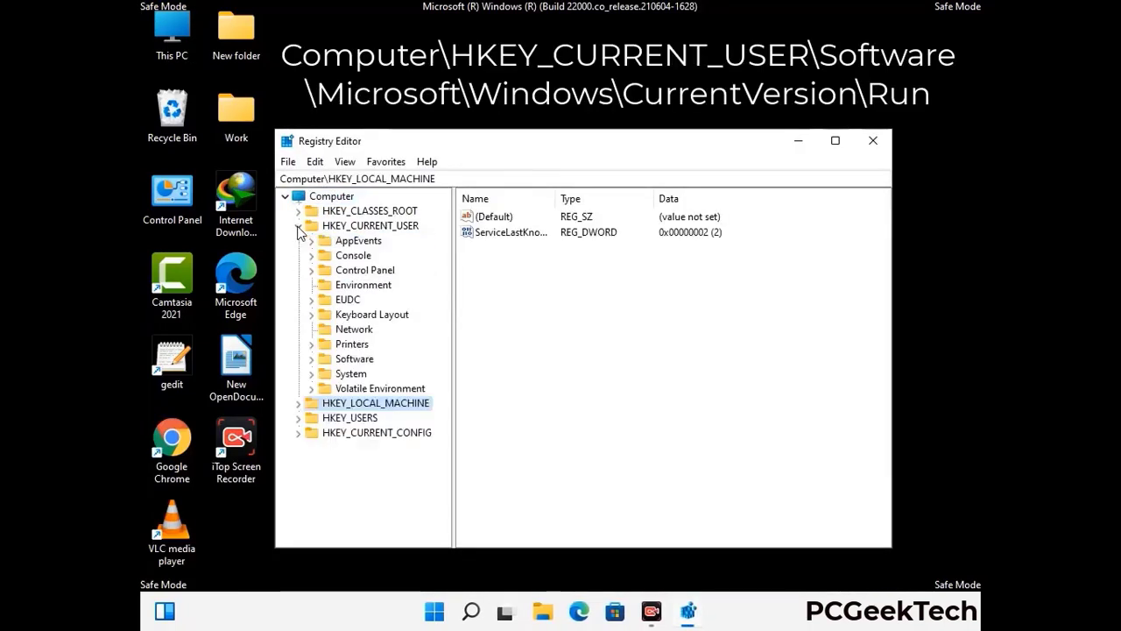
click(351, 360)
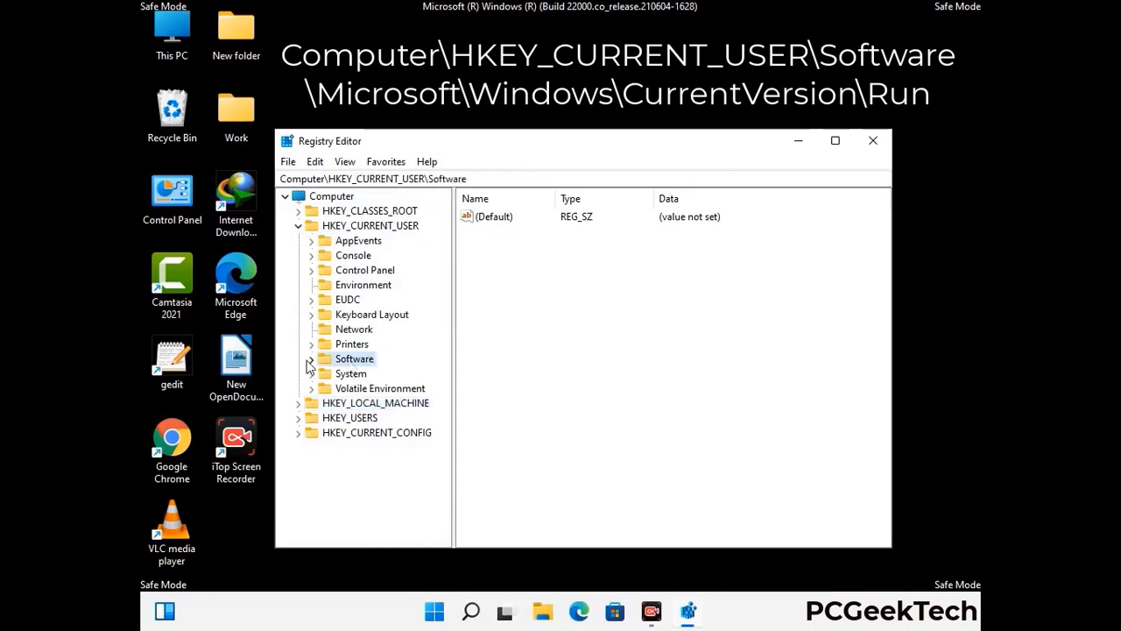
click(309, 360)
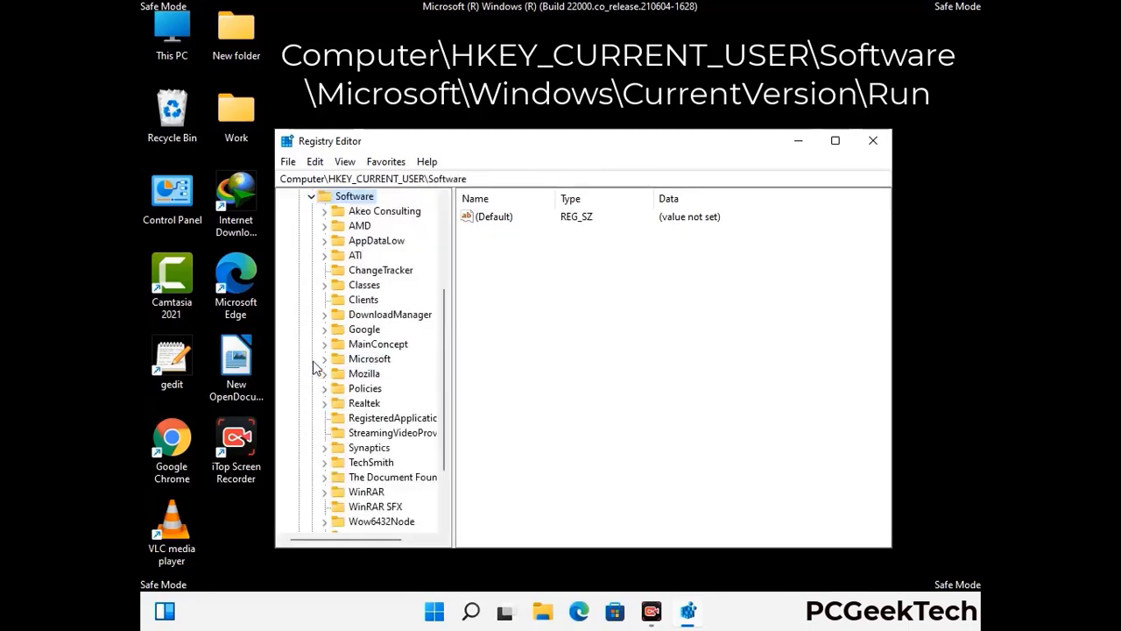
click(365, 360)
click(325, 359)
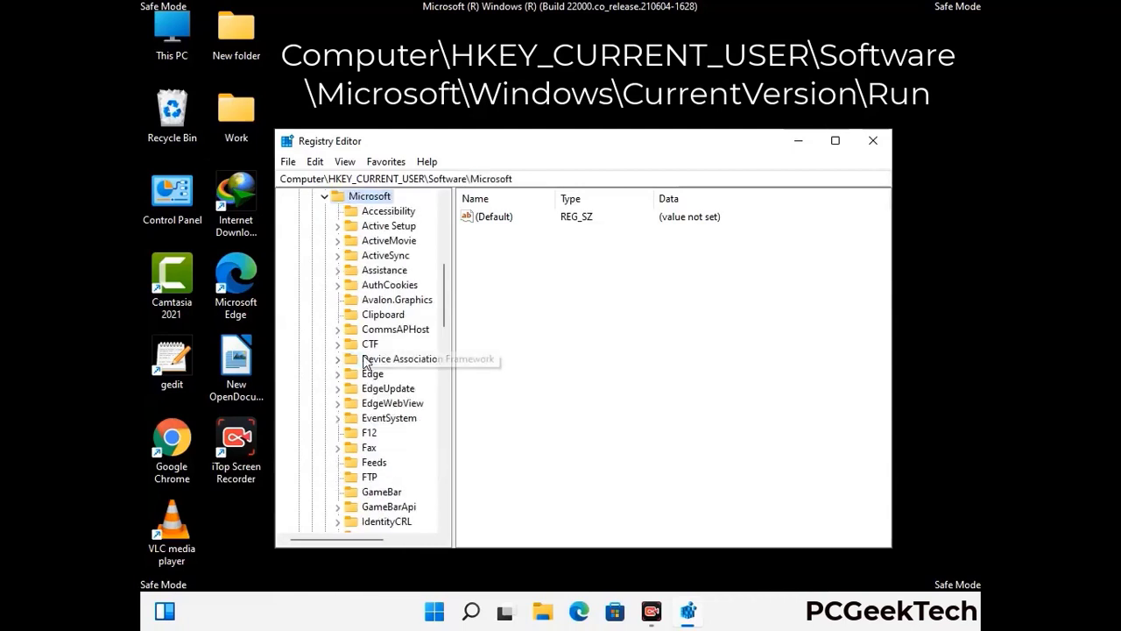
Open the Run key under Windows\CurrentVersion within the Microsoft key
scroll(406, 382, down, 4)
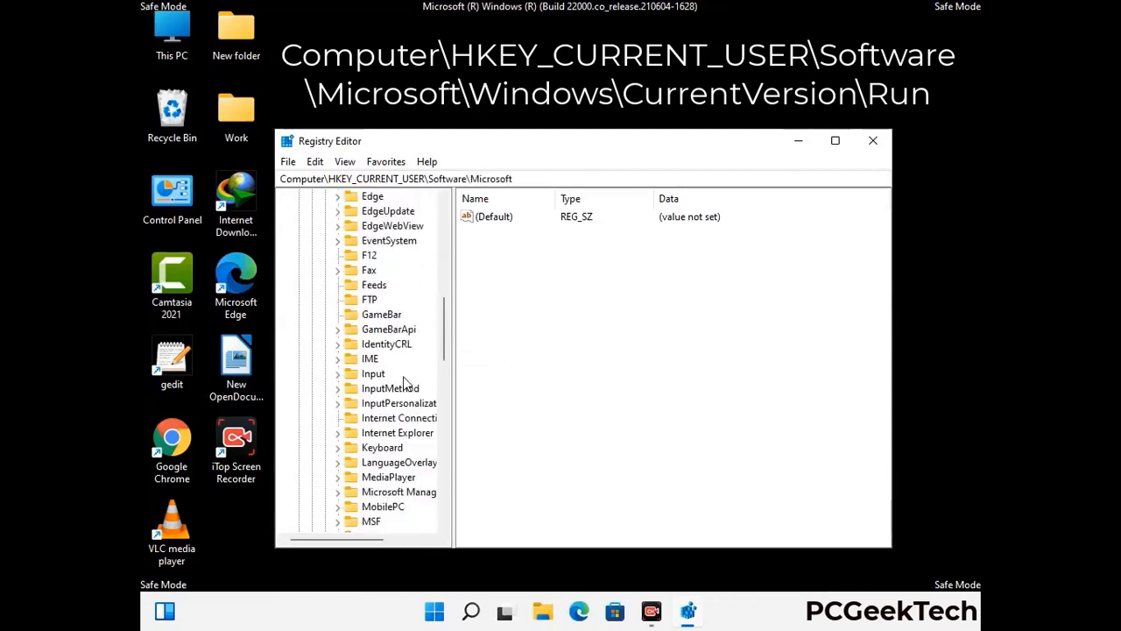
scroll(406, 383, down, 3)
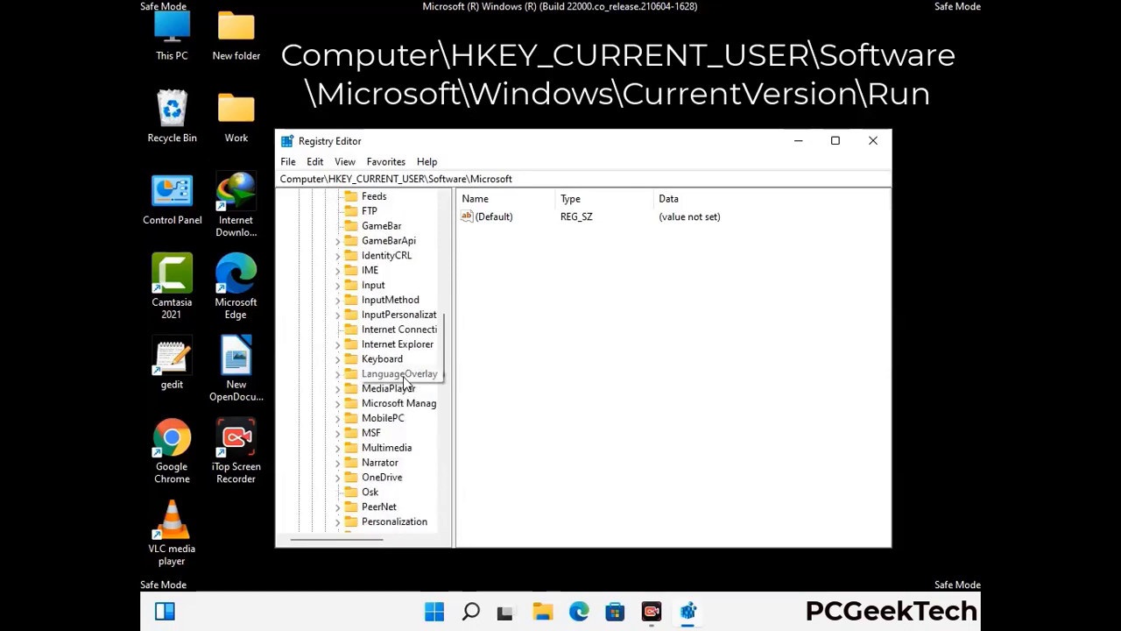
scroll(405, 383, down, 6)
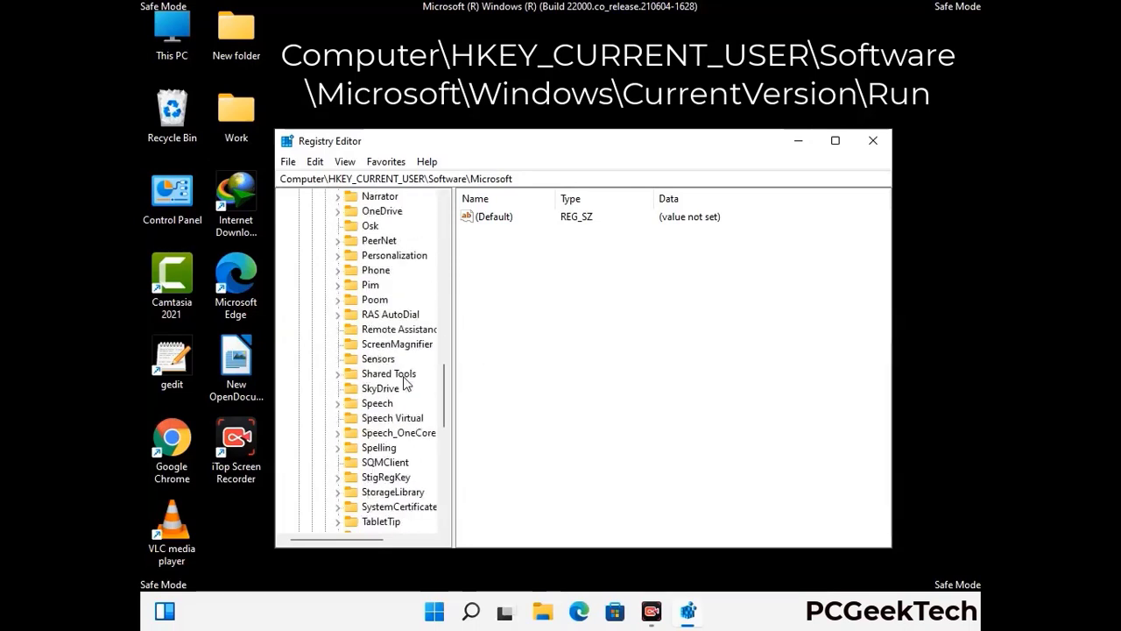
scroll(405, 379, down, 4)
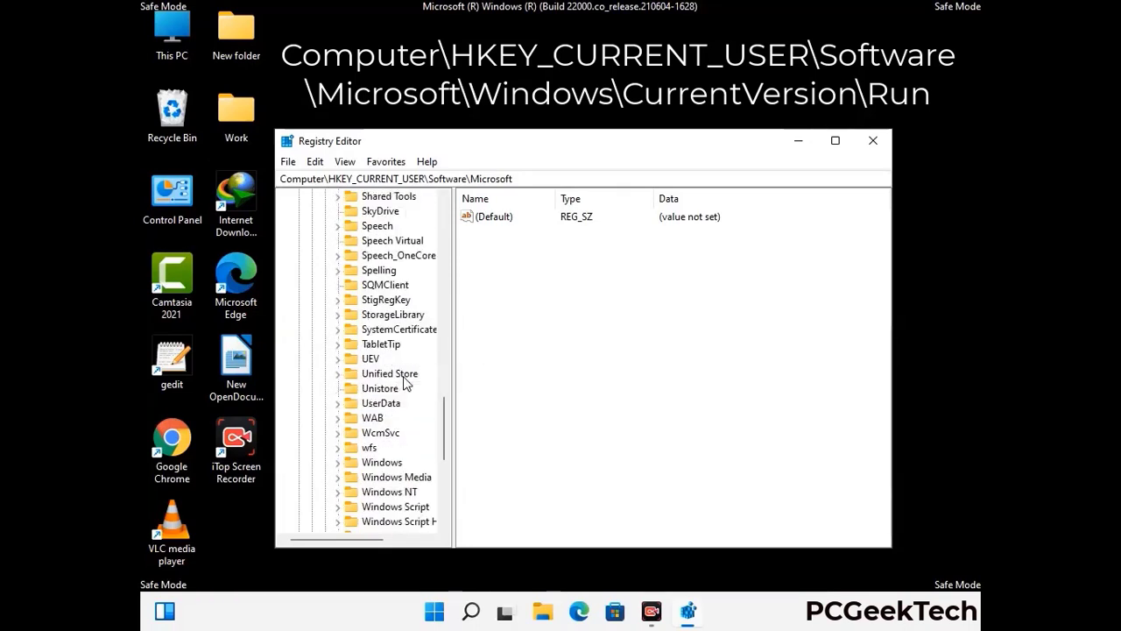
double_click(394, 417)
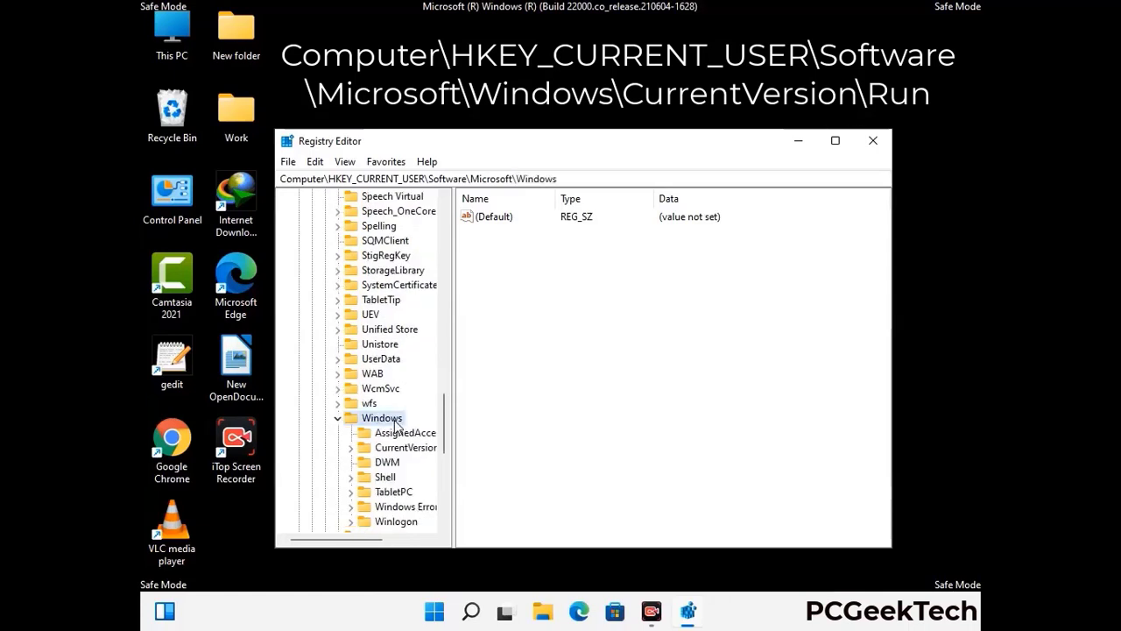
scroll(408, 413, down, 1)
double_click(407, 403)
scroll(404, 385, down, 5)
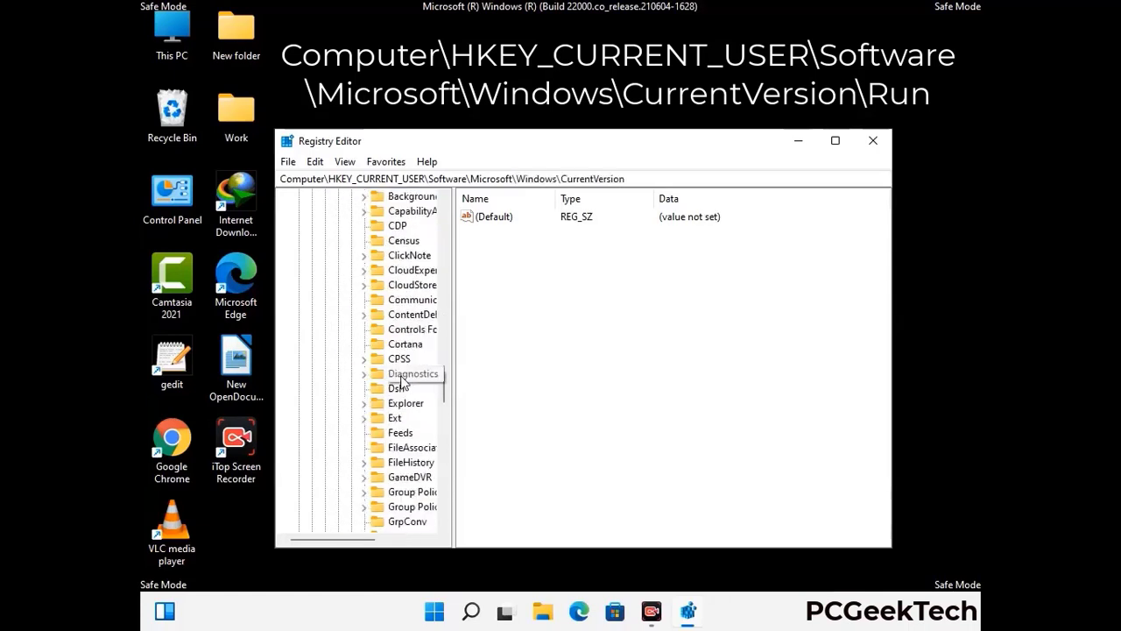
scroll(402, 380, down, 4)
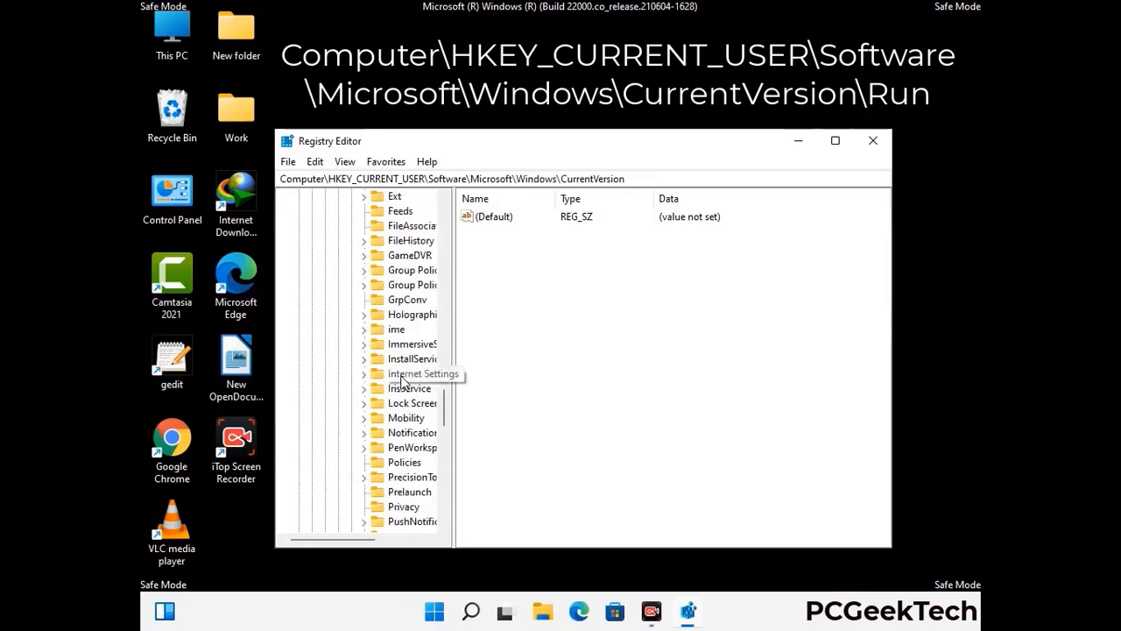
scroll(402, 382, down, 1)
scroll(402, 379, down, 1)
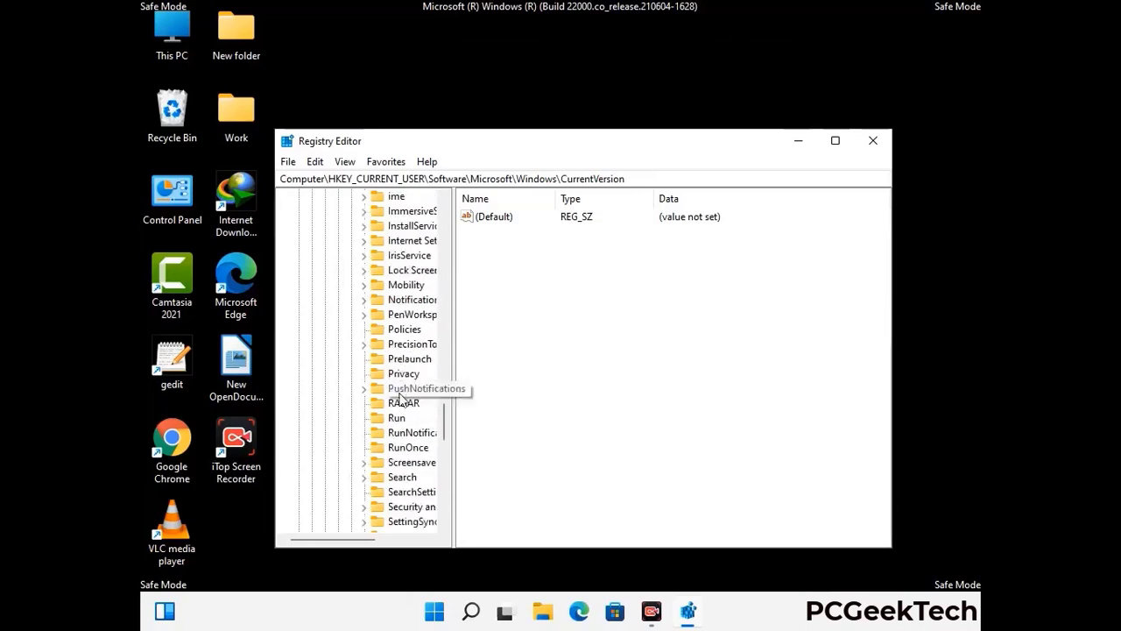
click(397, 419)
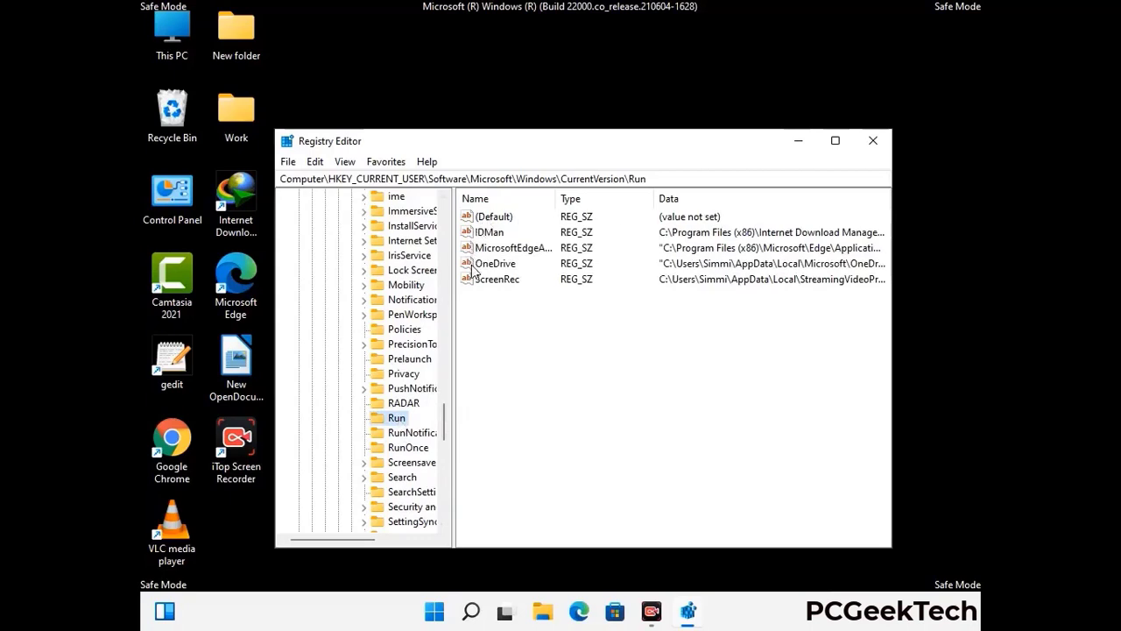
Delete the ScreenRec value from the current user's Run key
click(496, 280)
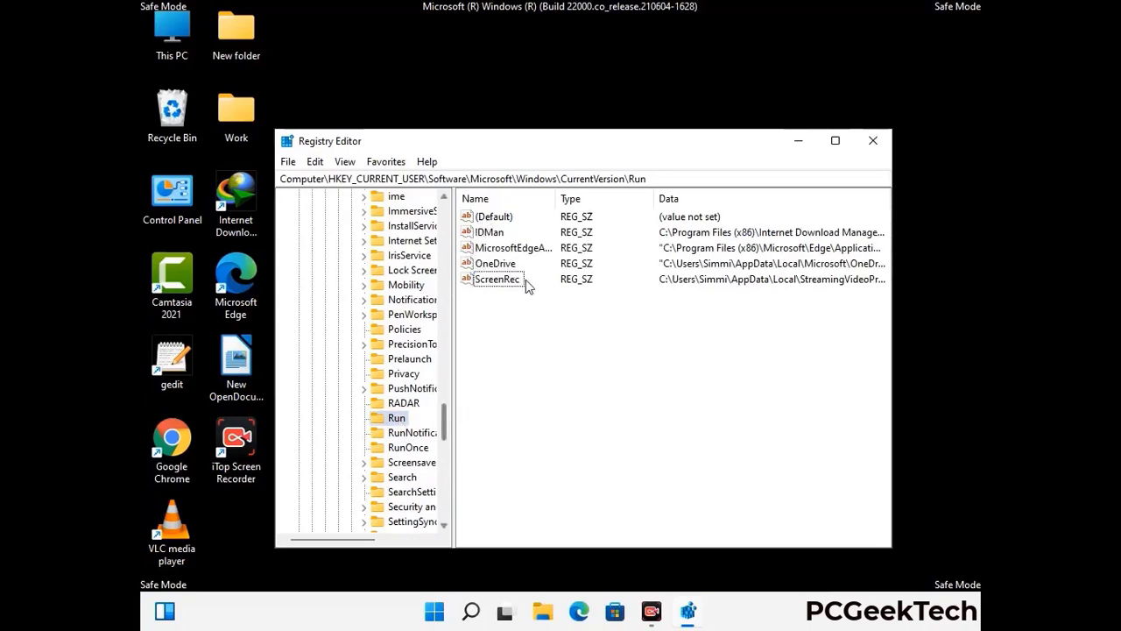
click(504, 281)
right_click(505, 282)
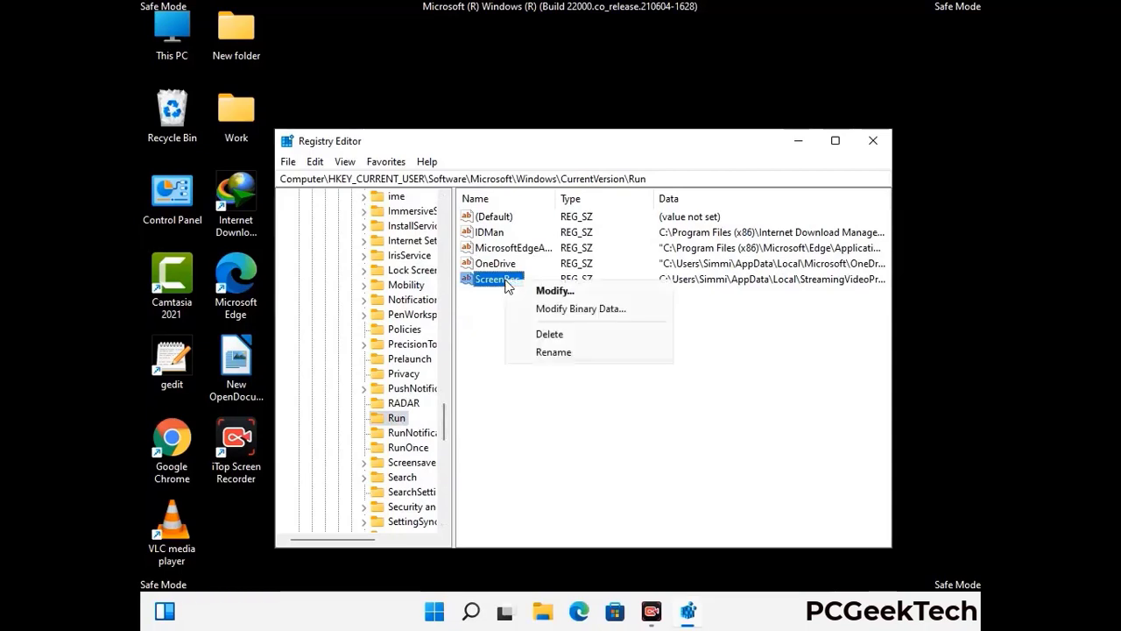
click(537, 334)
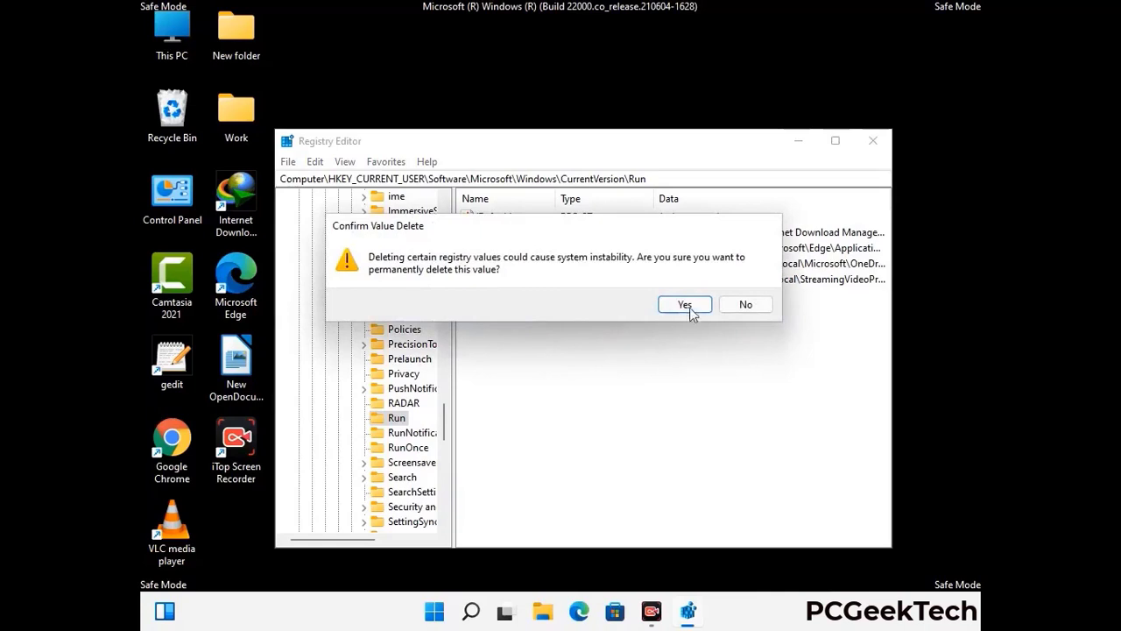
click(700, 309)
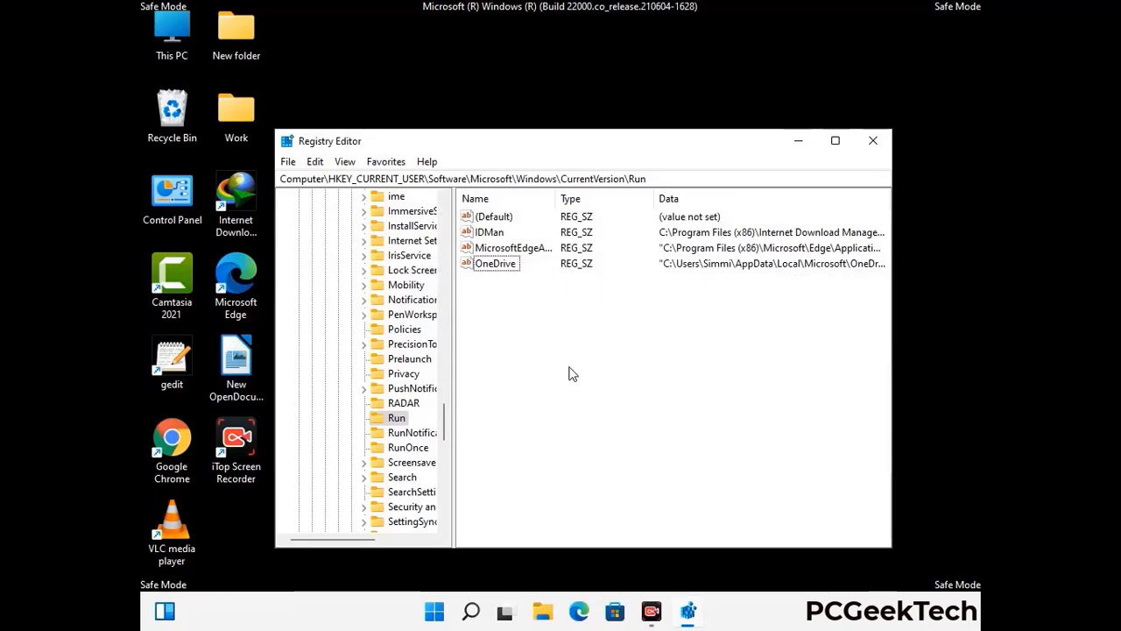
Search the registry's keys, values and data for "Virus Name", then stop the search and close the Registry Editor
key(ctrl+f)
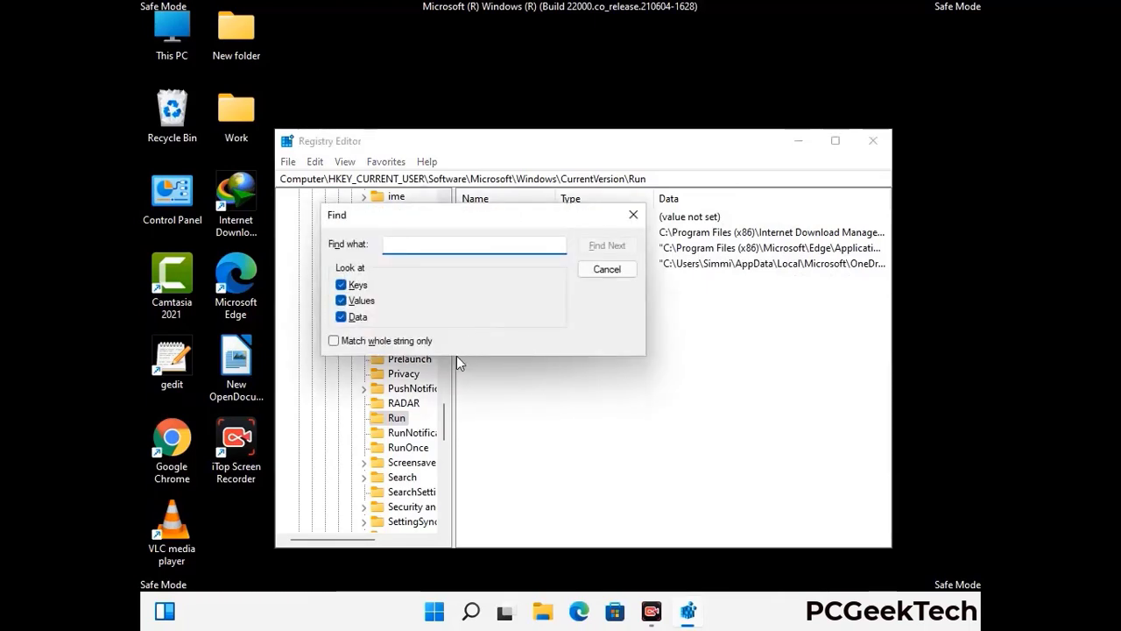
text(Vl)
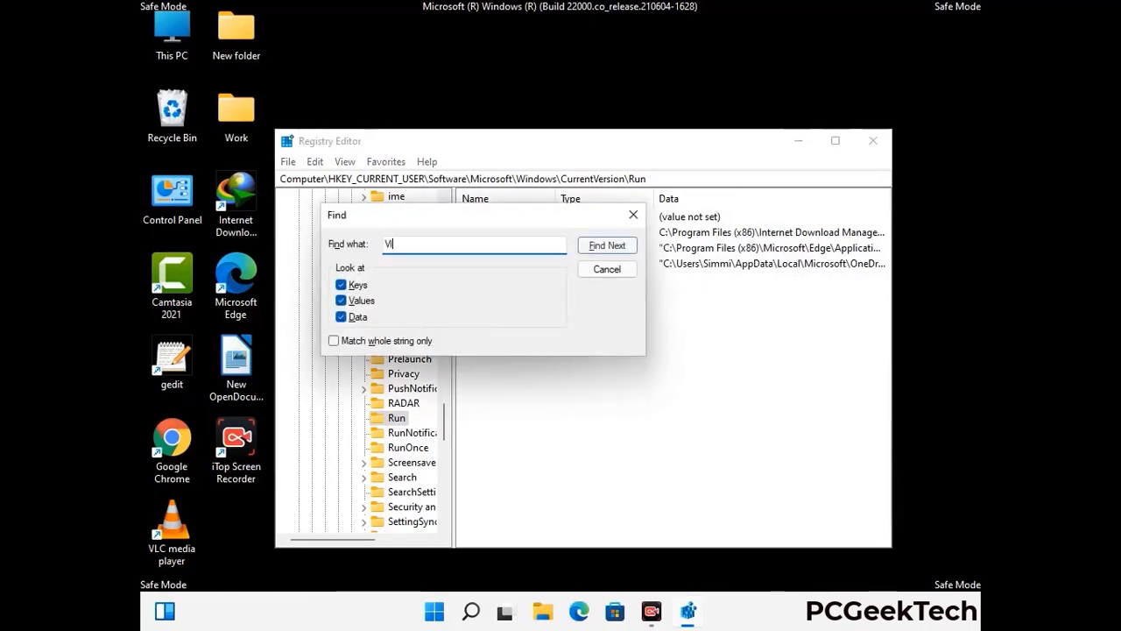
text(rus N)
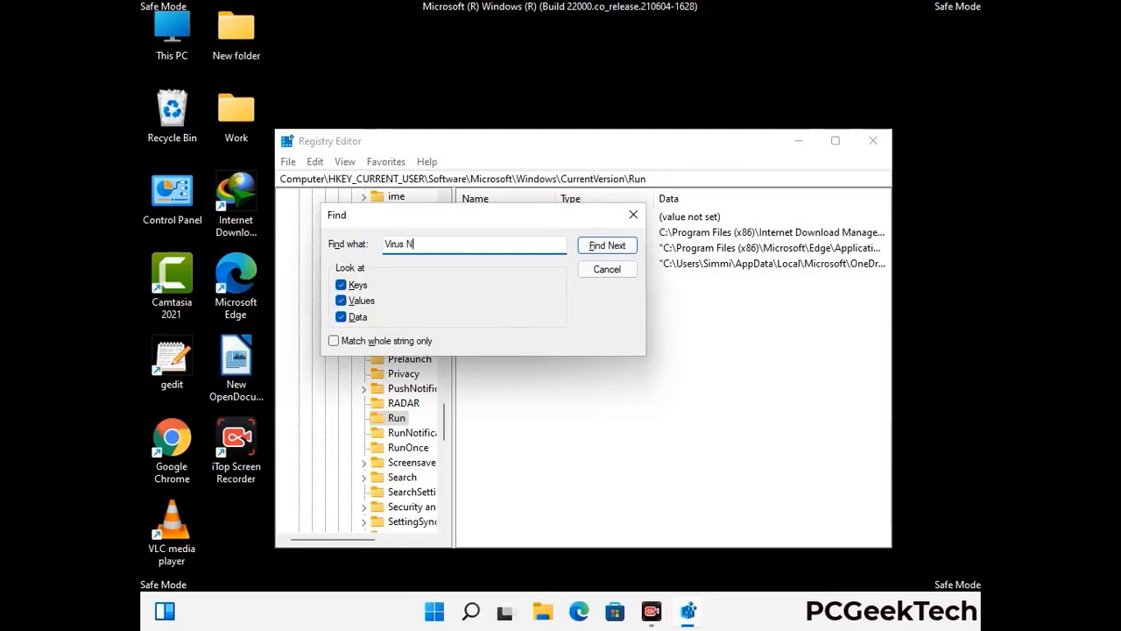
text(ame)
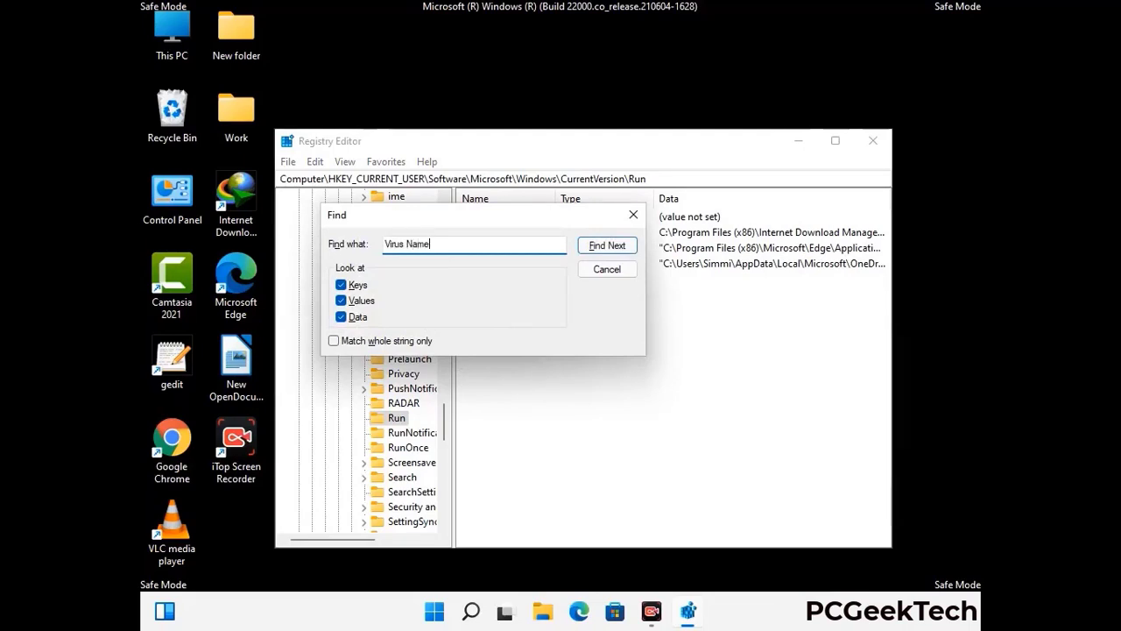
click(593, 247)
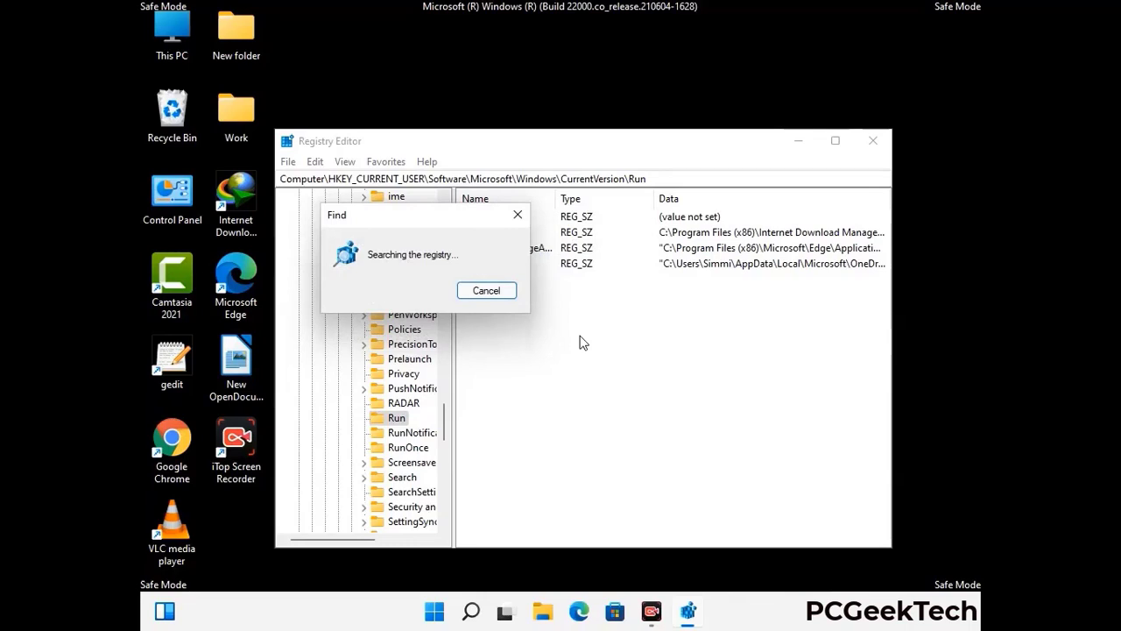
click(517, 215)
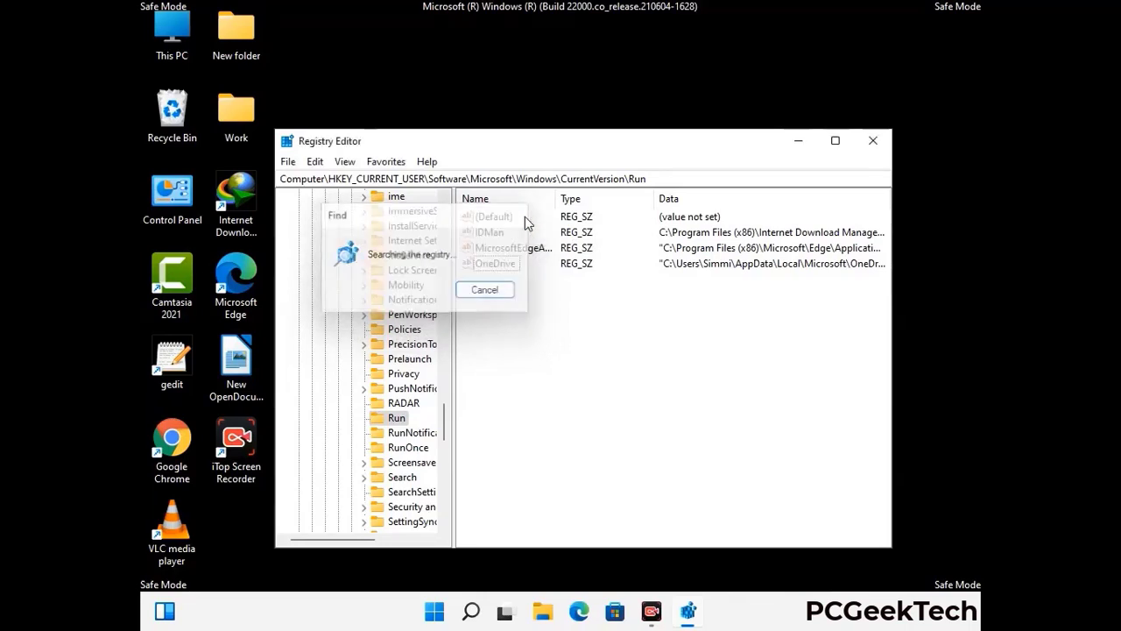
click(876, 147)
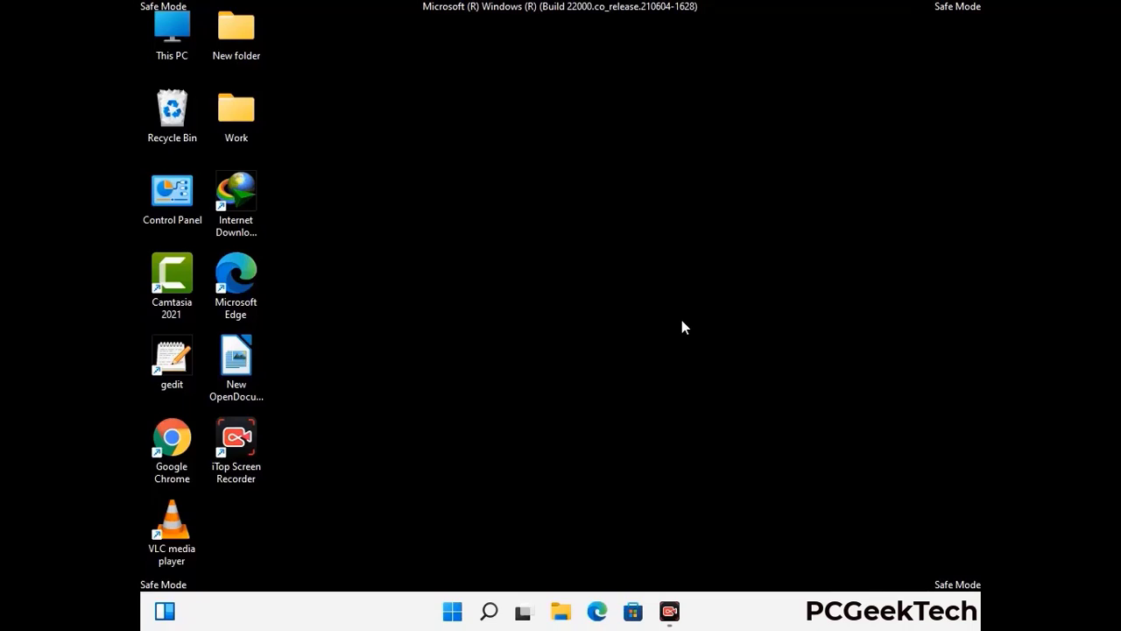
Open System Configuration by running msconfig
key(super+r)
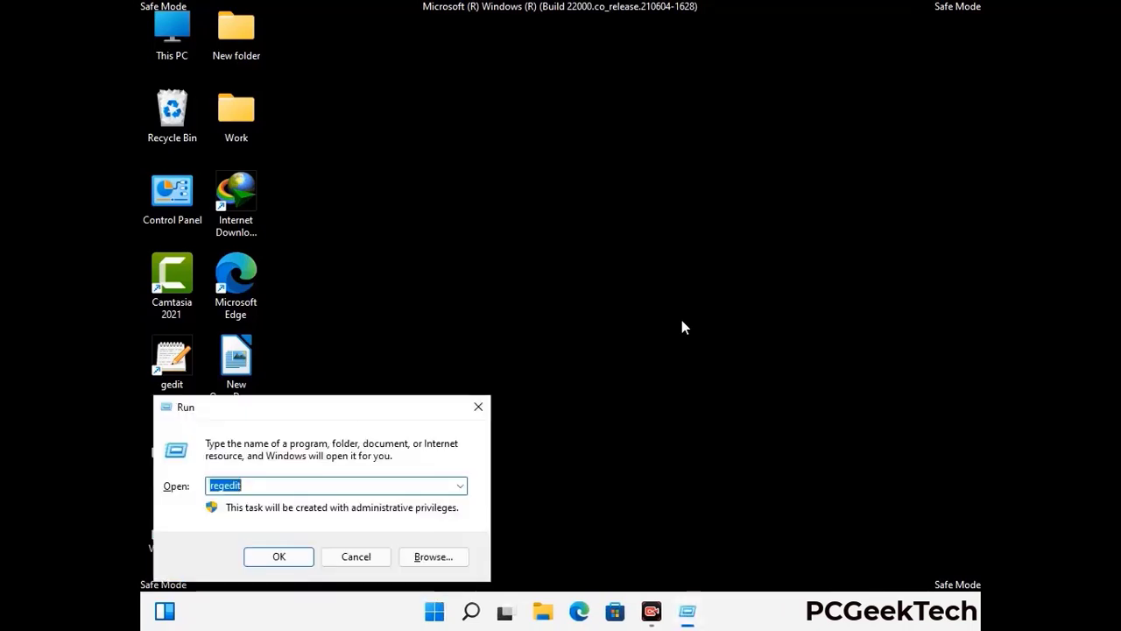
drag(325, 408, 572, 168)
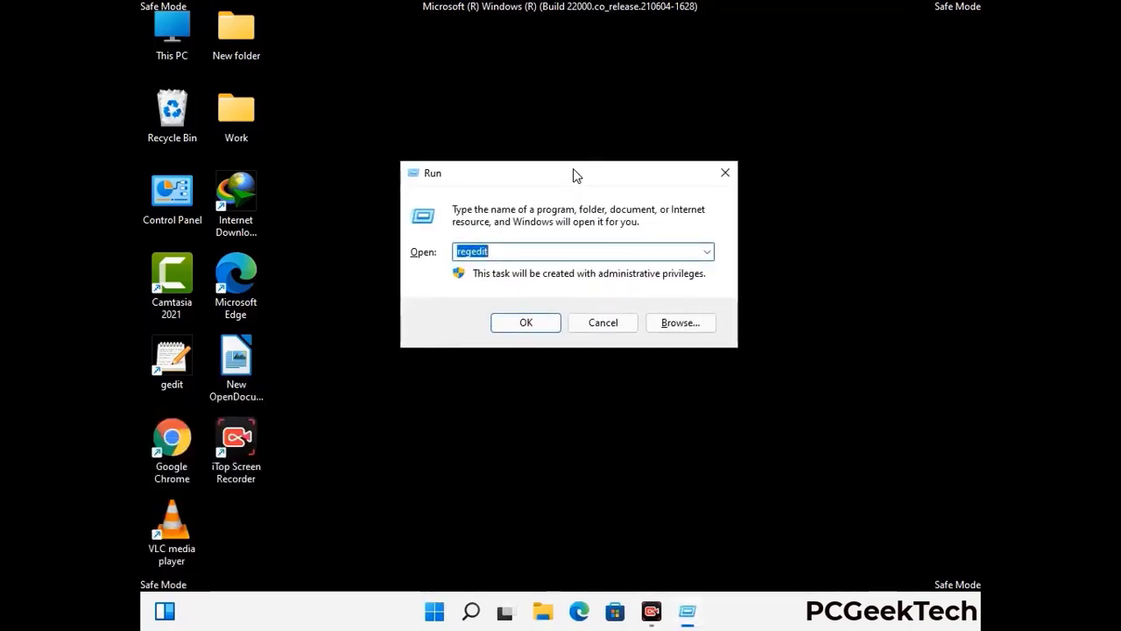
text(msconfig)
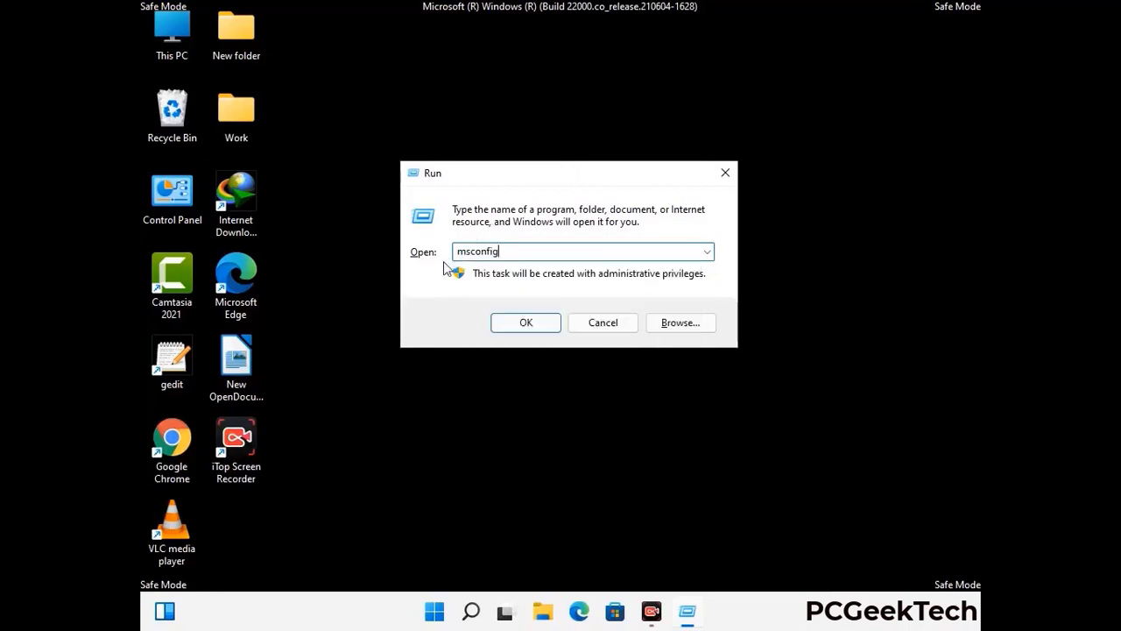
click(523, 321)
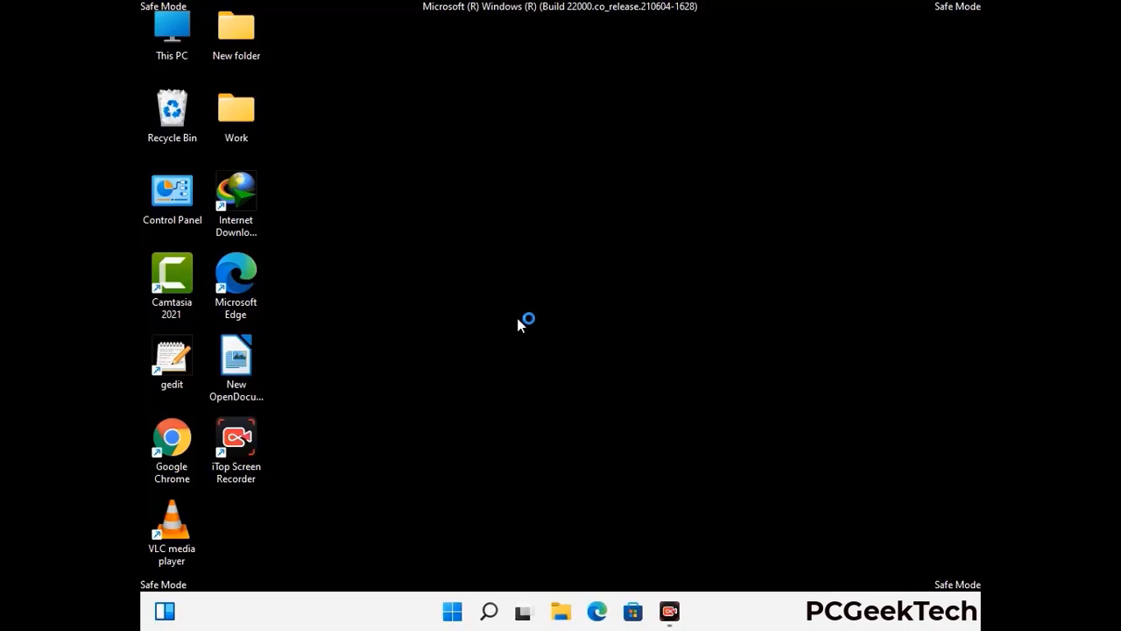
Turn off Safe boot in the boot options of the Windows 11 entry
click(387, 176)
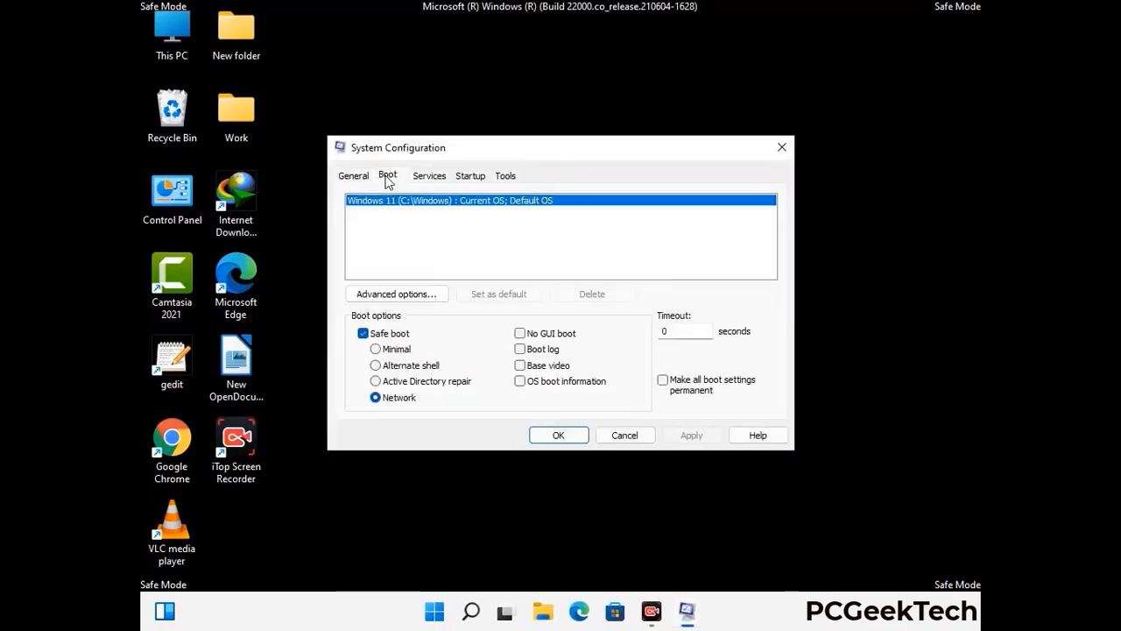
click(364, 333)
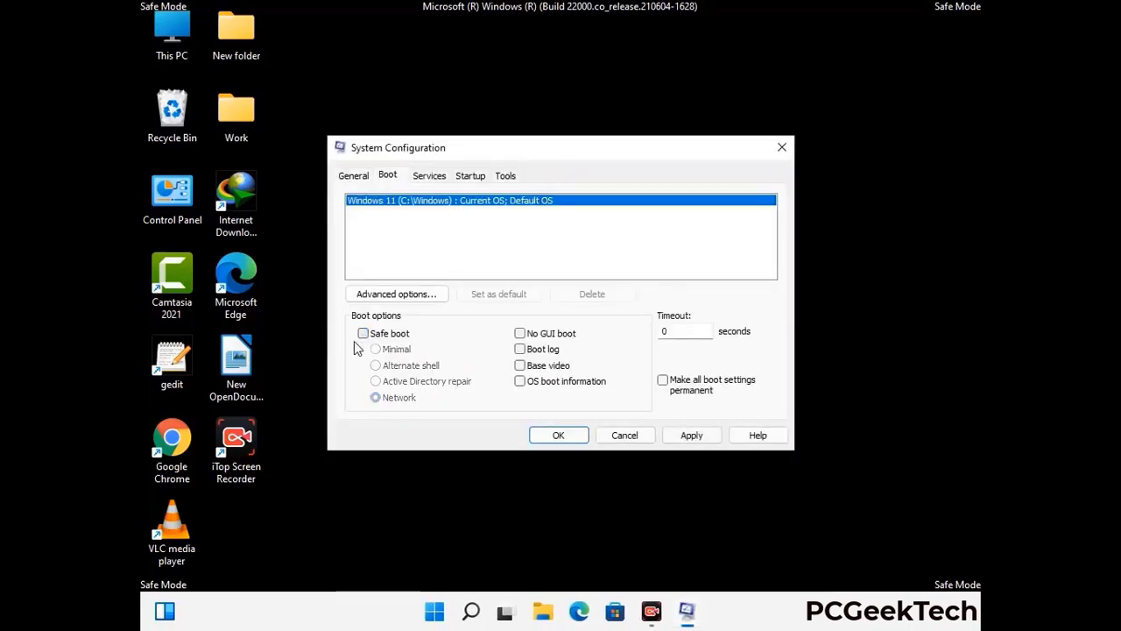